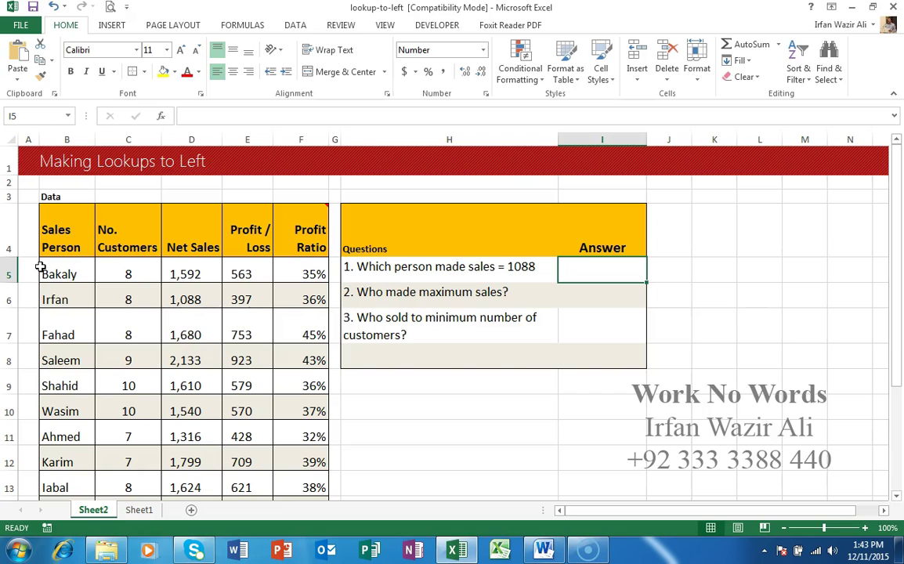
- Begin an INDEX formula in cell I5 with the sales person range B5:B17 as its array
text(i)
key(BackSpace)
text(=o)
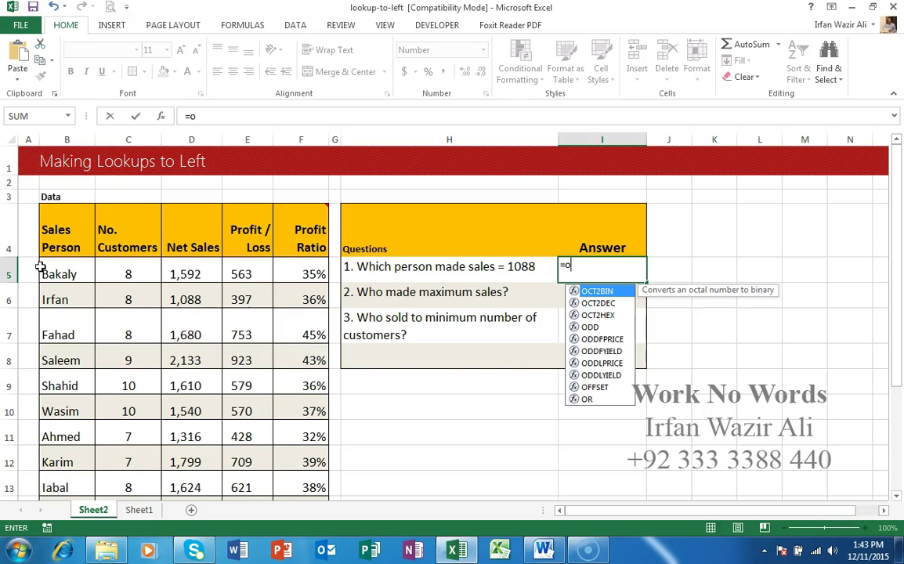
key(BackSpace)
text(inde)
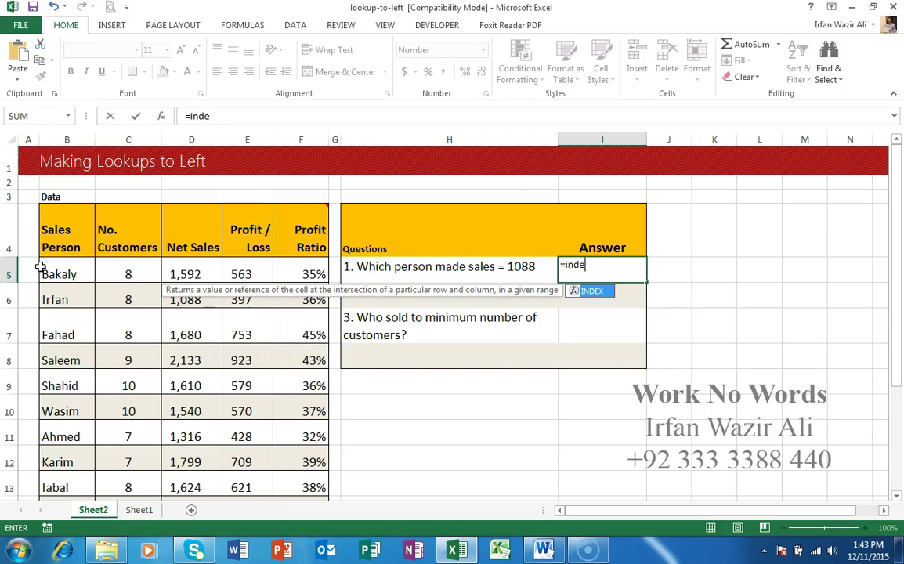
text(x()
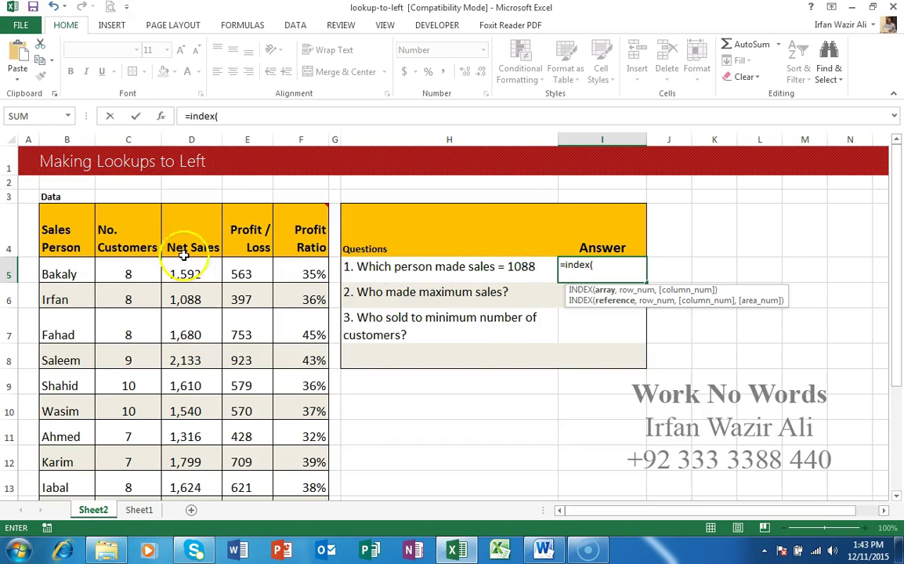
click(70, 264)
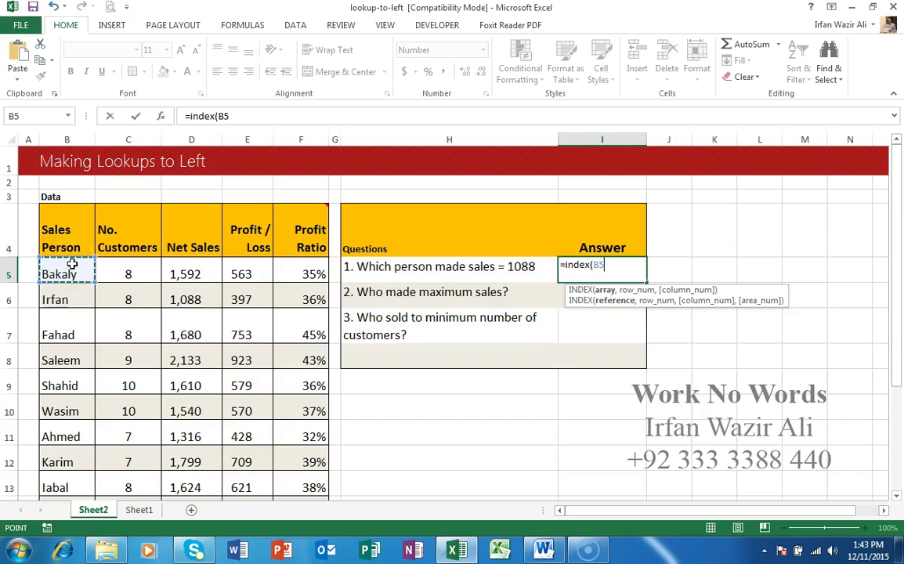
key(ctrl+shift+Down)
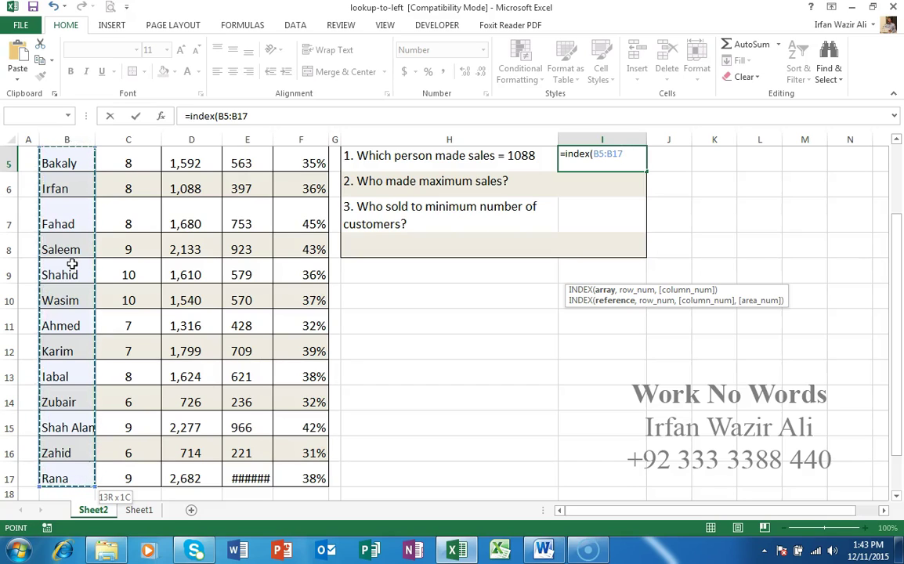
- Add a MATCH as the row number in I5's formula, looking up 1088 in the net sales range D5:D17
text(,match()
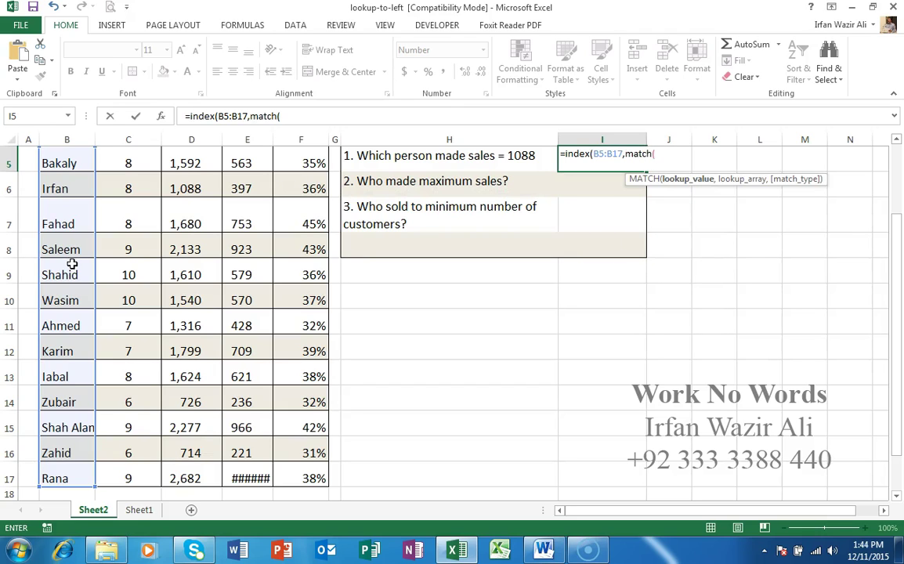
text(1)
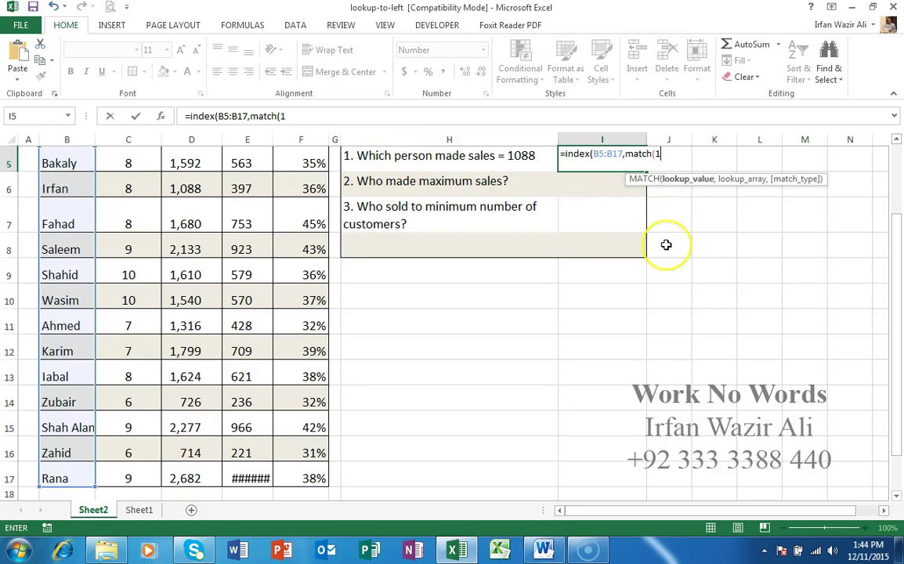
text(088)
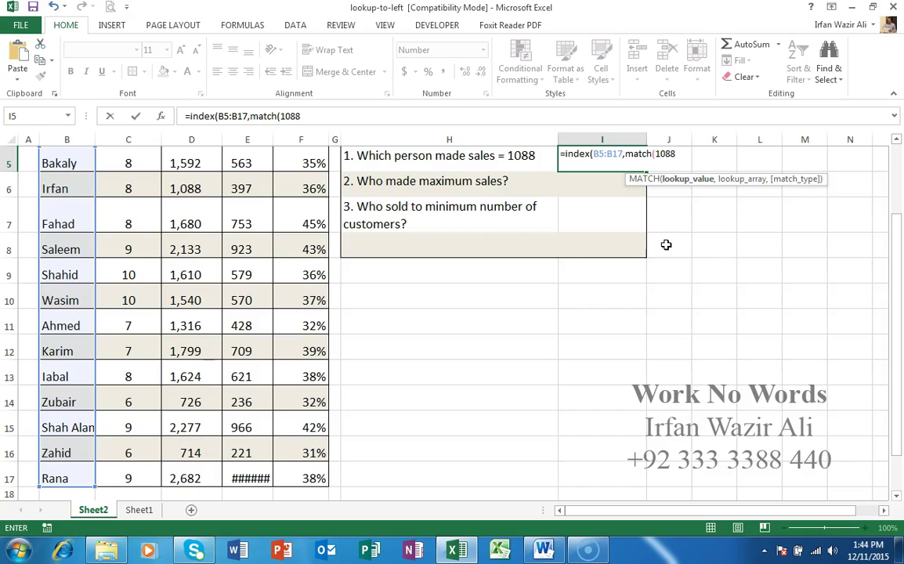
text(,)
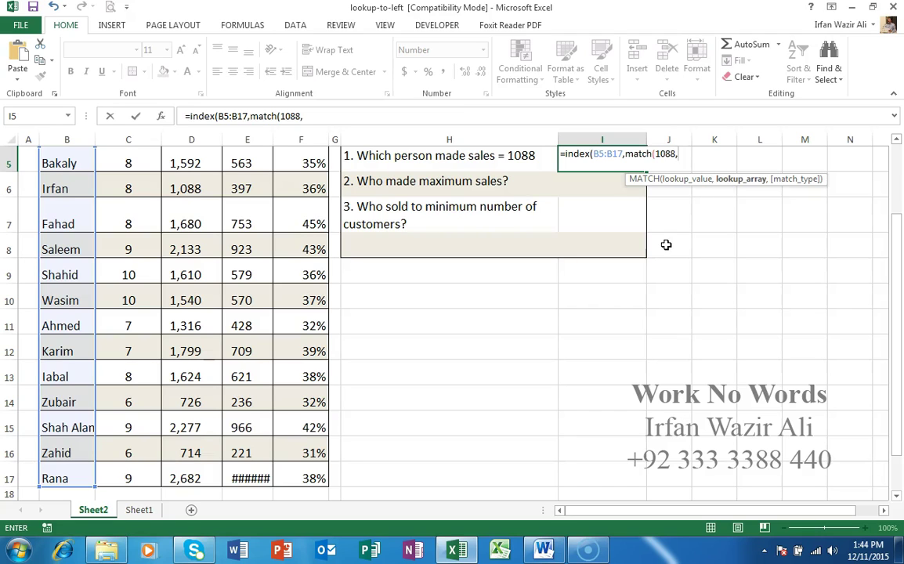
scroll(666, 245, up, 2)
click(195, 270)
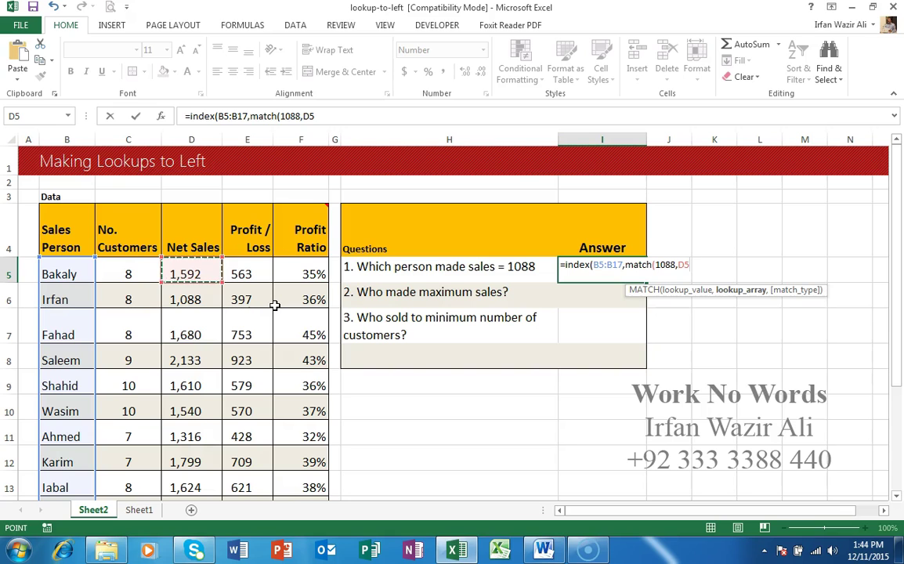
key(ctrl+shift+Down)
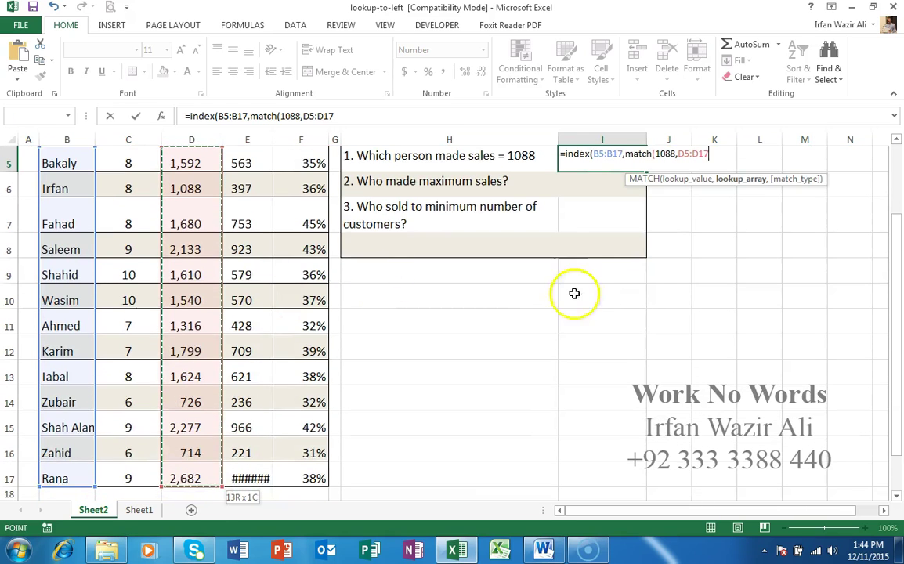
- Set the MATCH type to 0 for an exact match, close both functions and enter the formula in I5
scroll(638, 292, up, 2)
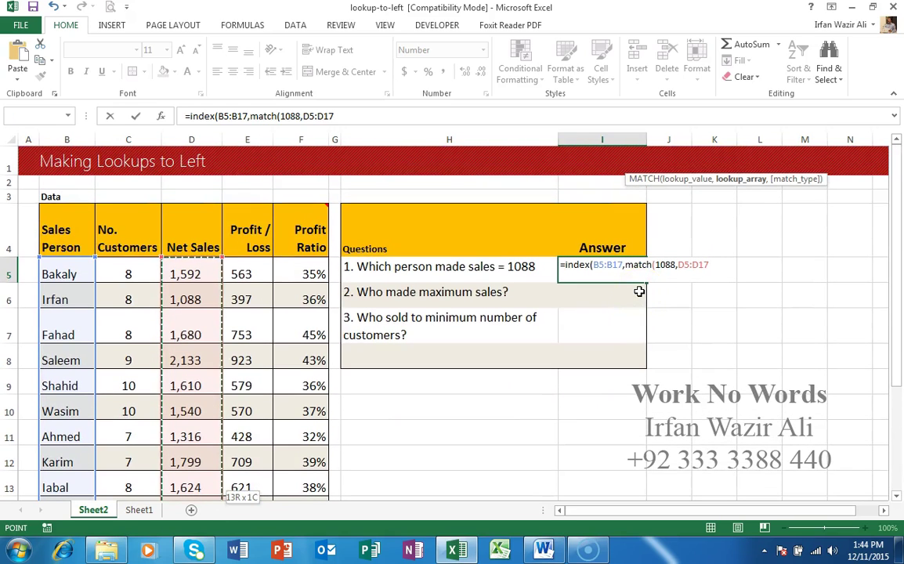
text(,)
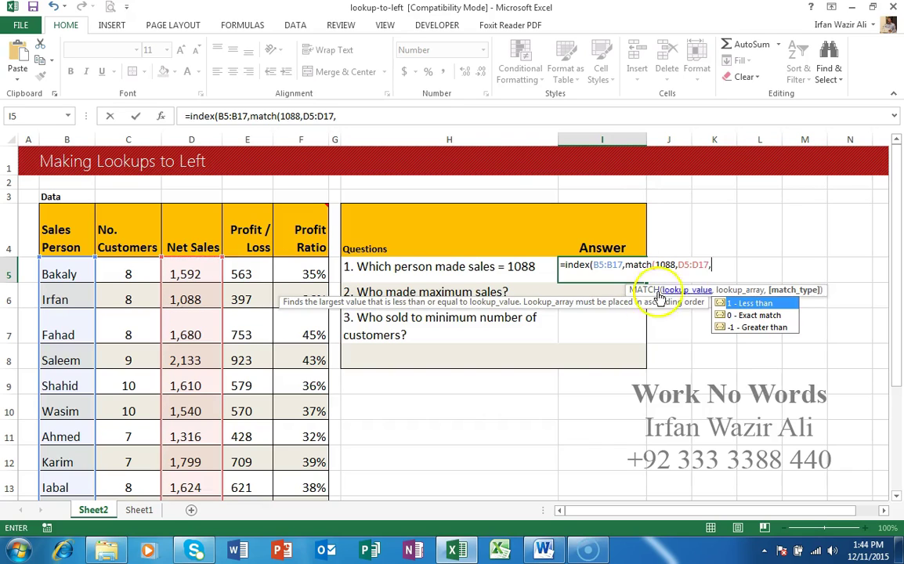
click(747, 315)
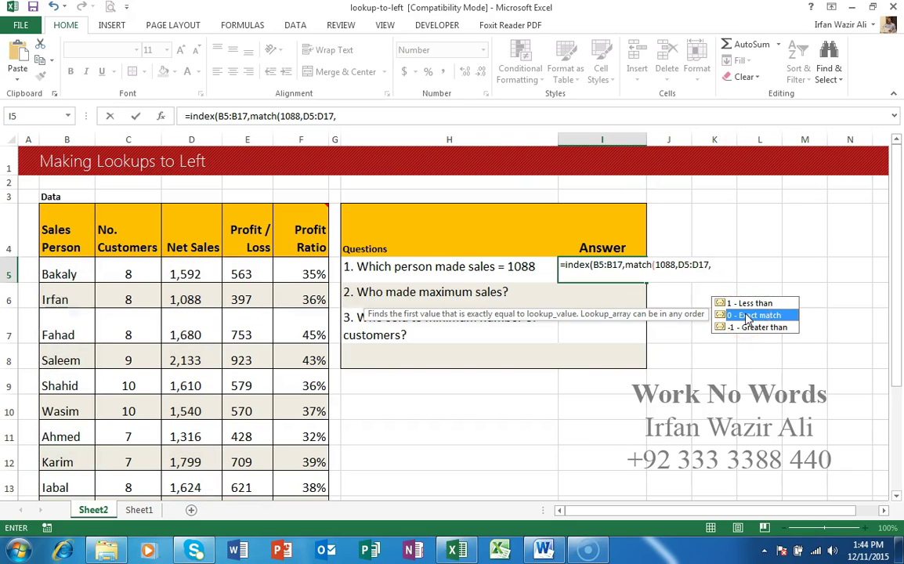
text(0)
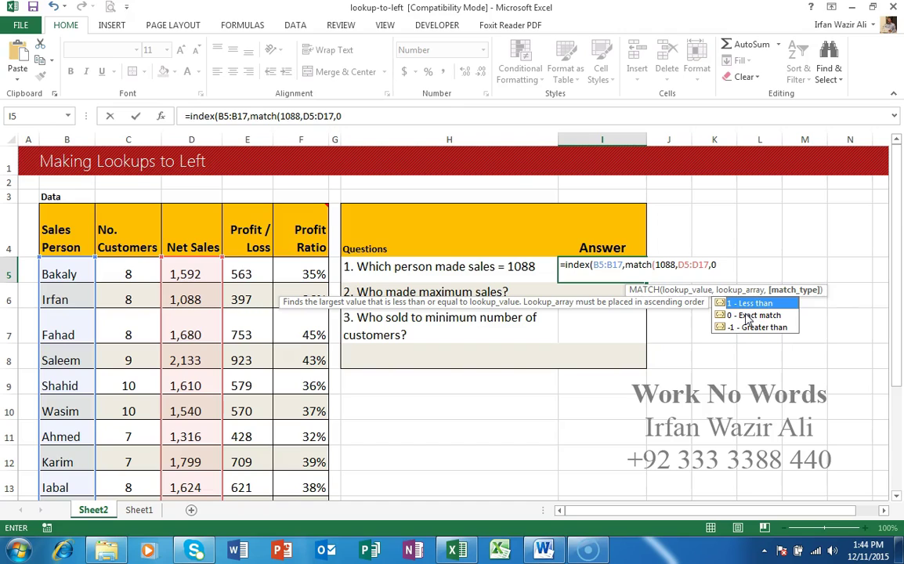
text()))
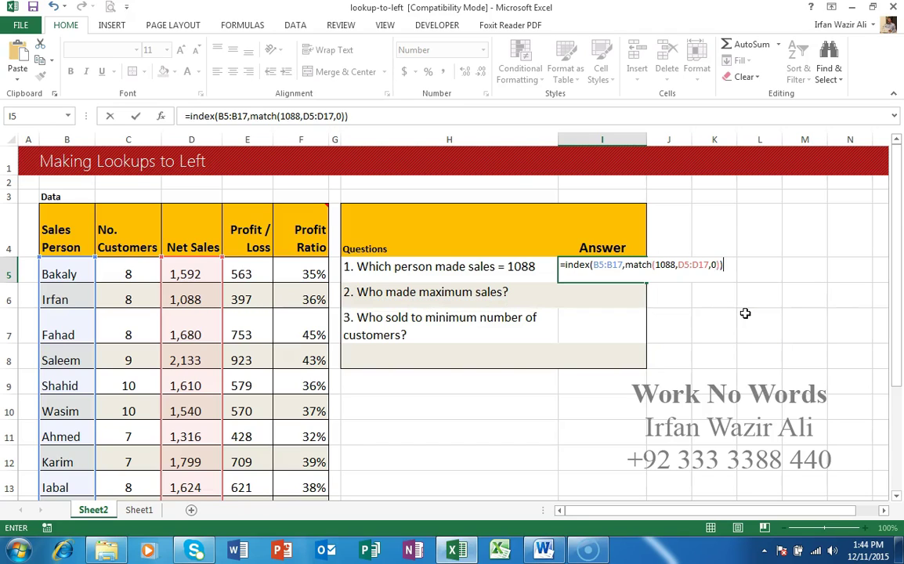
key(Return)
- Increase the font size of the answer in cell I5 to 18
key(Up)
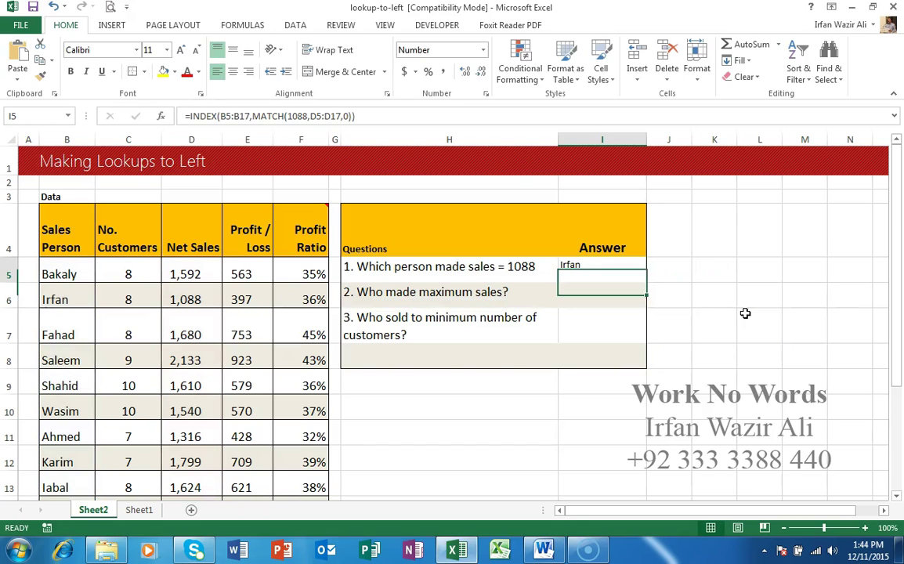
click(180, 50)
click(180, 51)
click(181, 50)
click(180, 50)
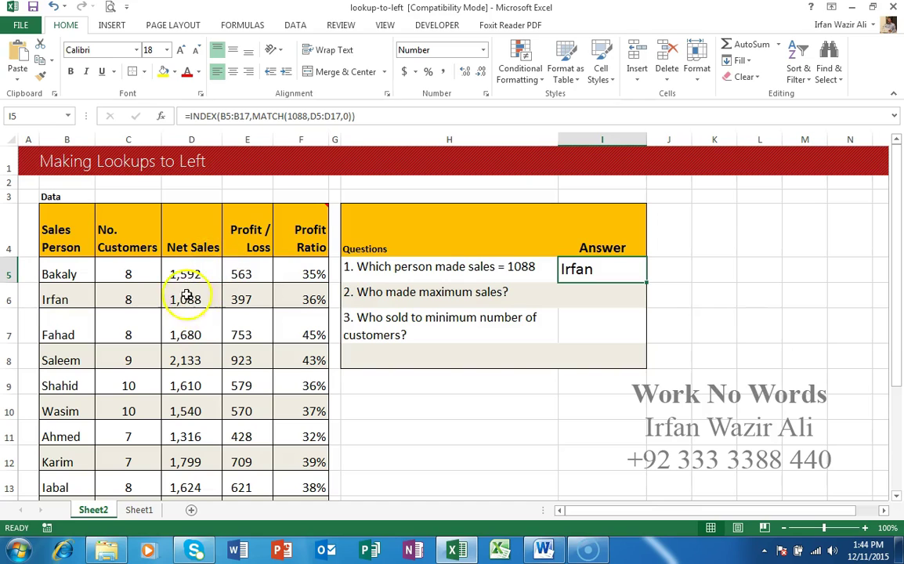
- Begin an INDEX formula in cell I6 with the sales person range B5:B17 as its array
click(592, 292)
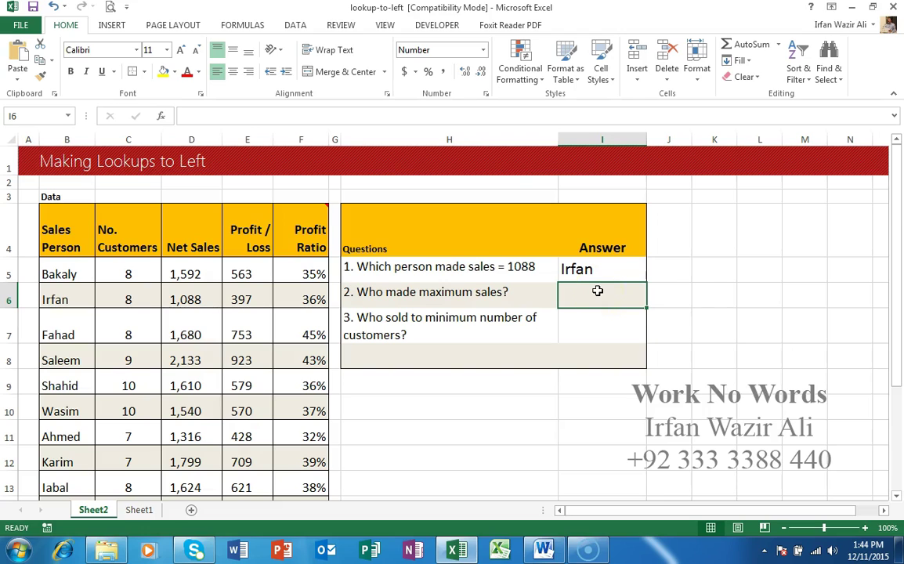
text(=)
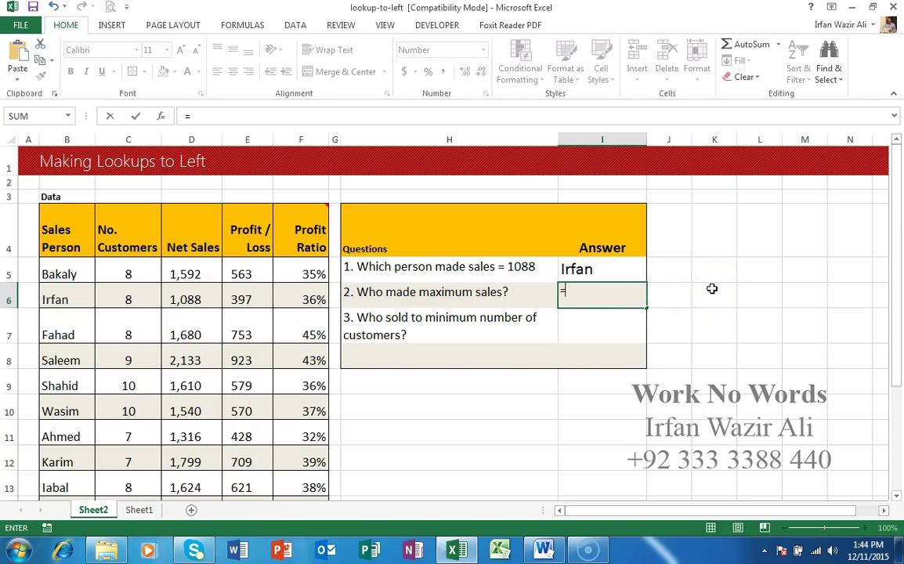
text(index)
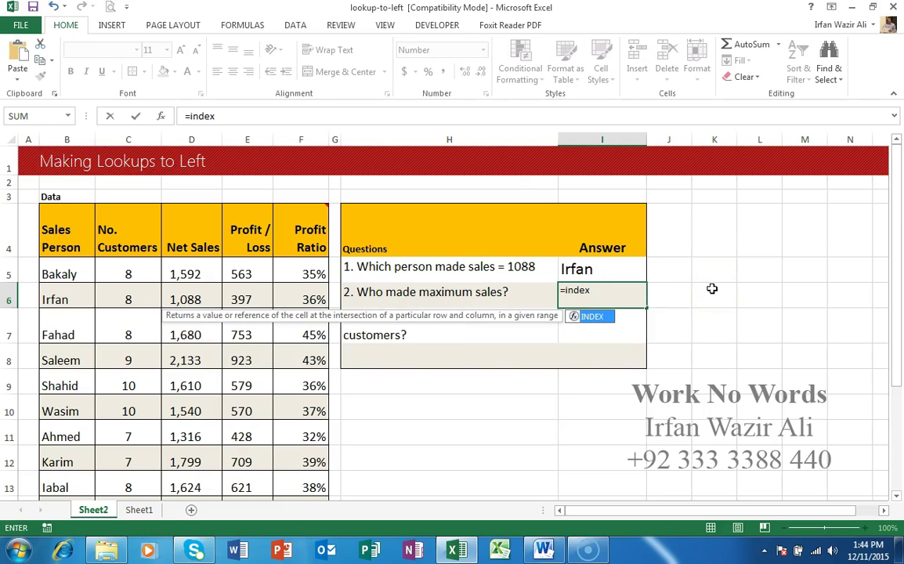
text(()
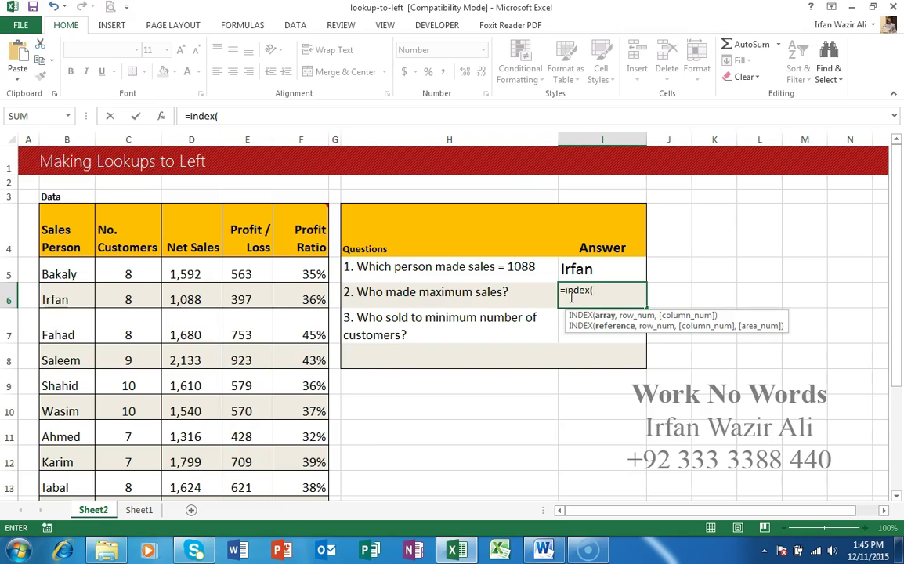
click(72, 270)
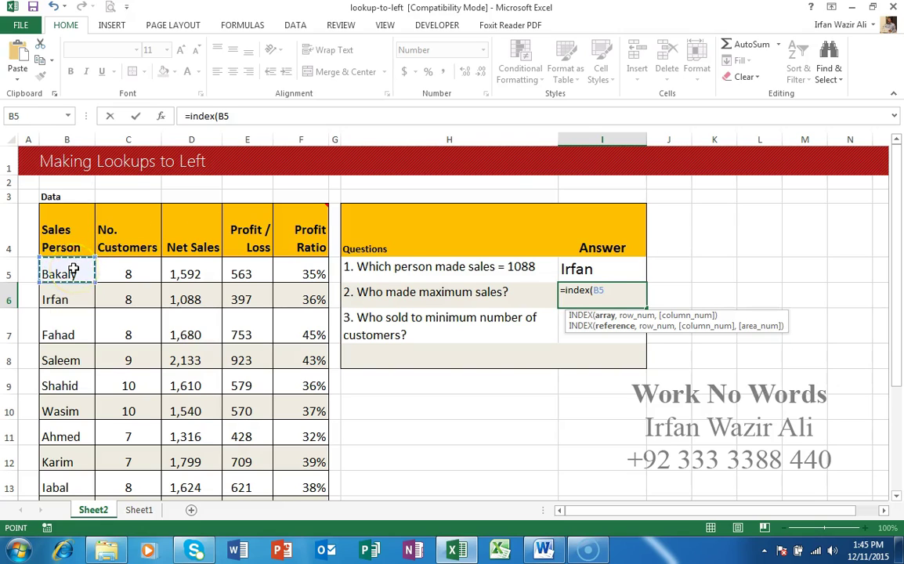
key(ctrl+shift+Down)
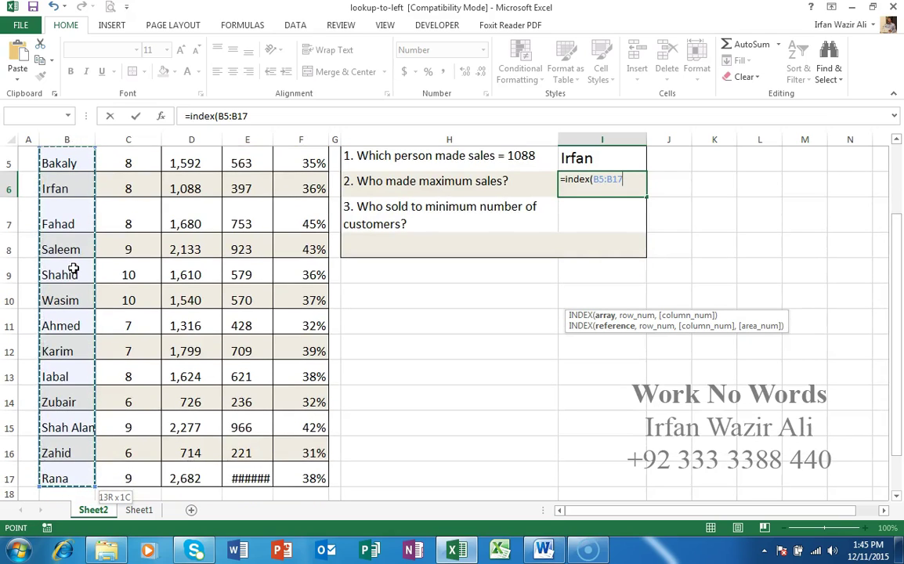
- Add a MATCH as the row number in I6's formula, with MAX(D5:D17) as its lookup value
text(,ma)
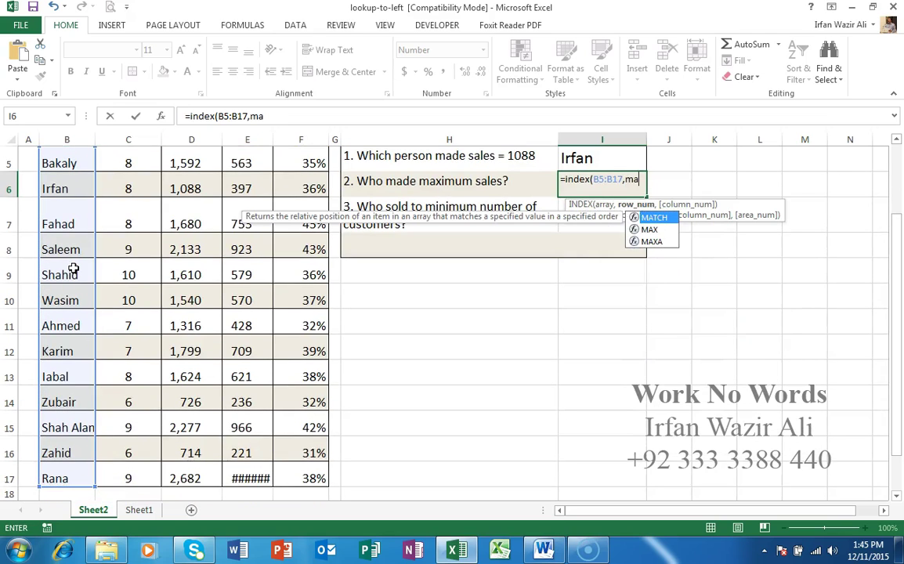
text(tch()
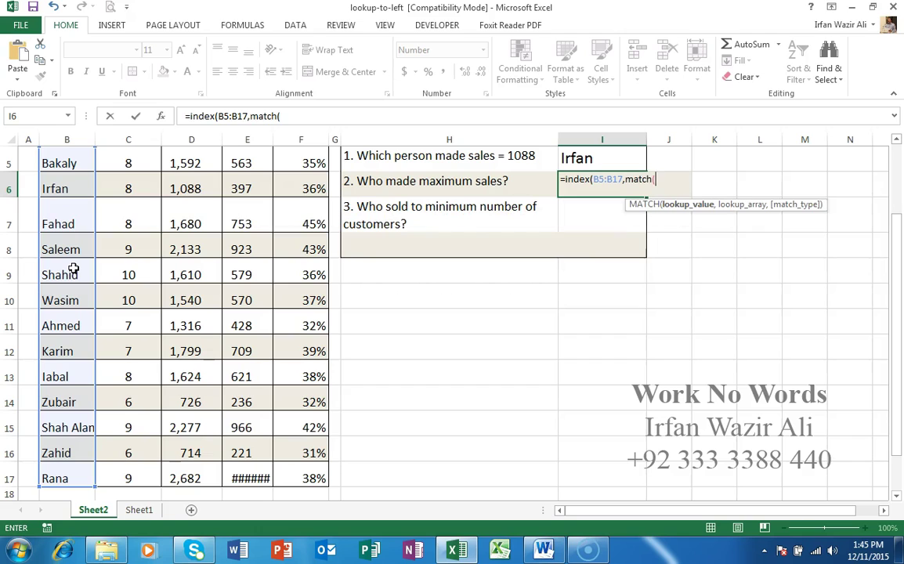
scroll(73, 269, up, 1)
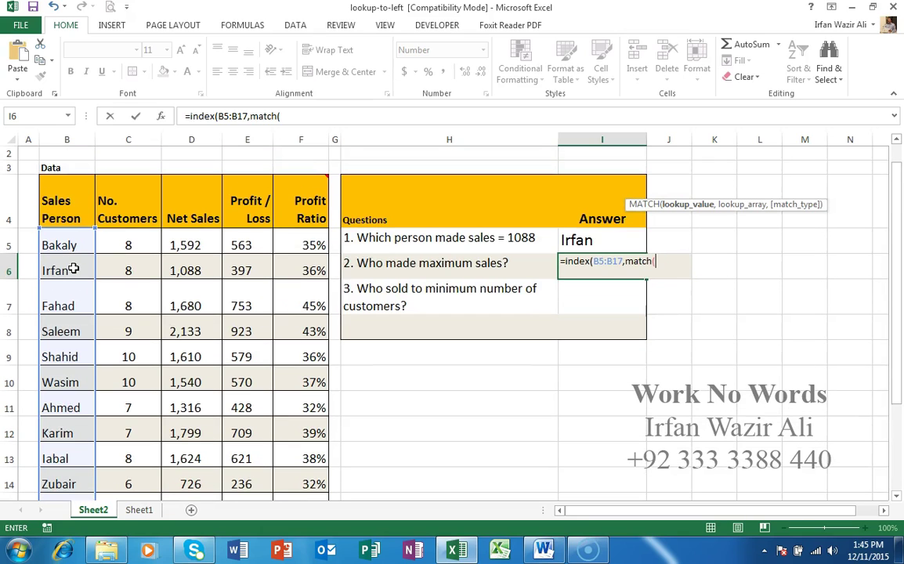
text(max)
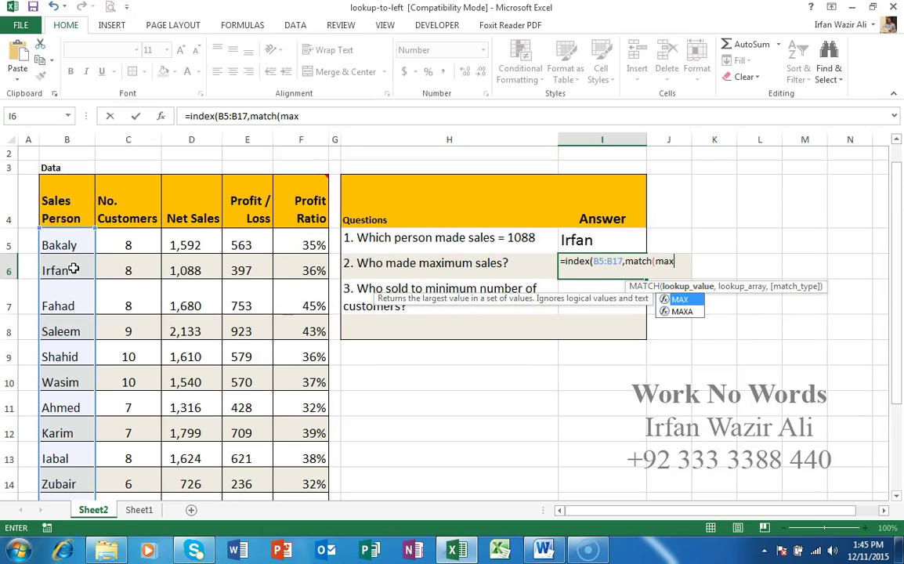
text(()
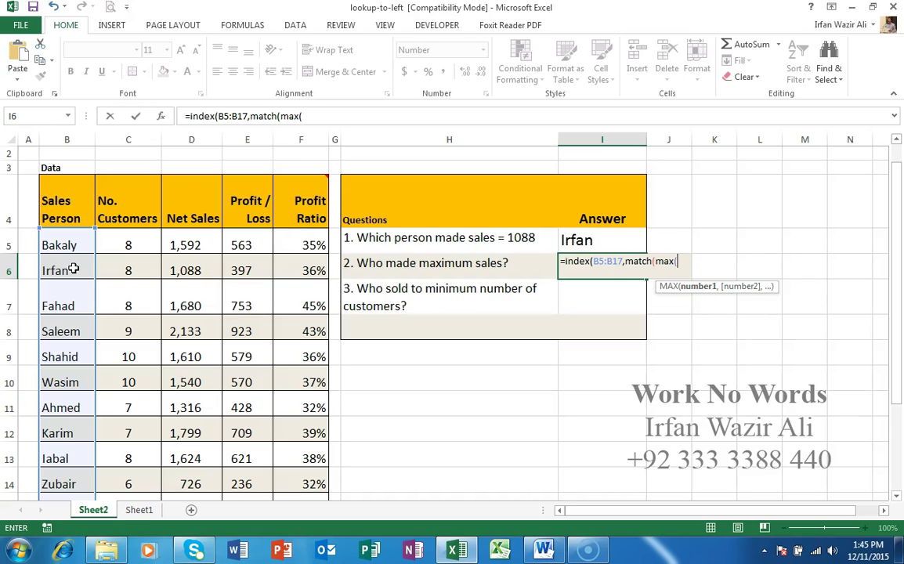
click(196, 243)
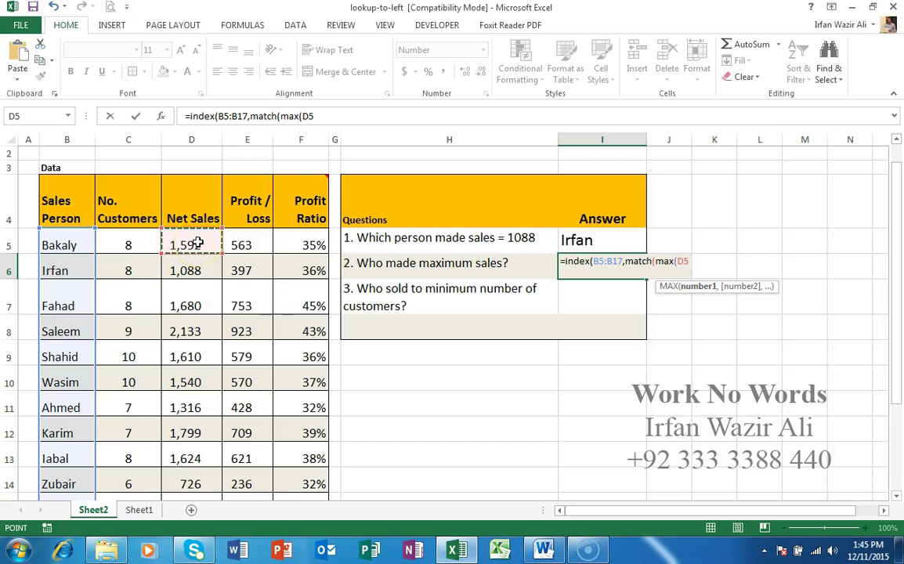
key(ctrl+shift+Down)
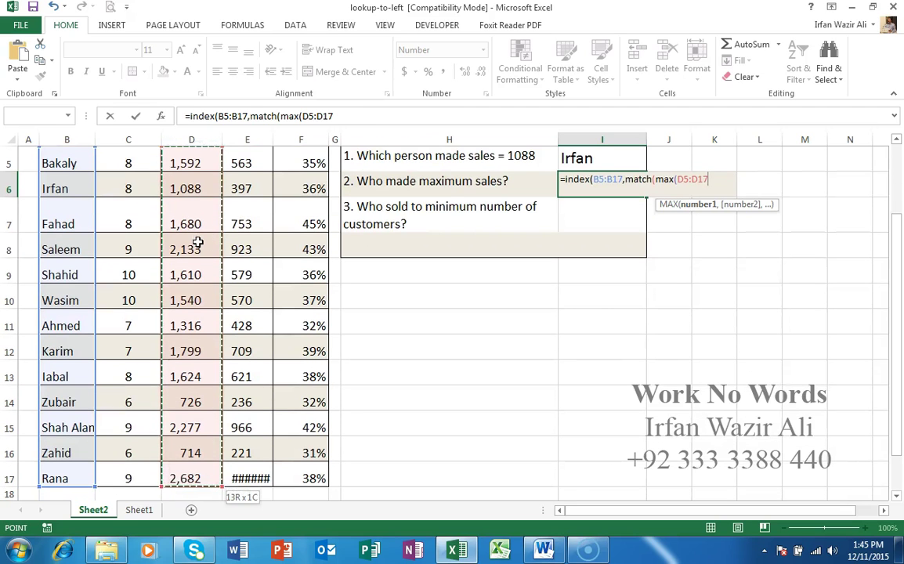
text())
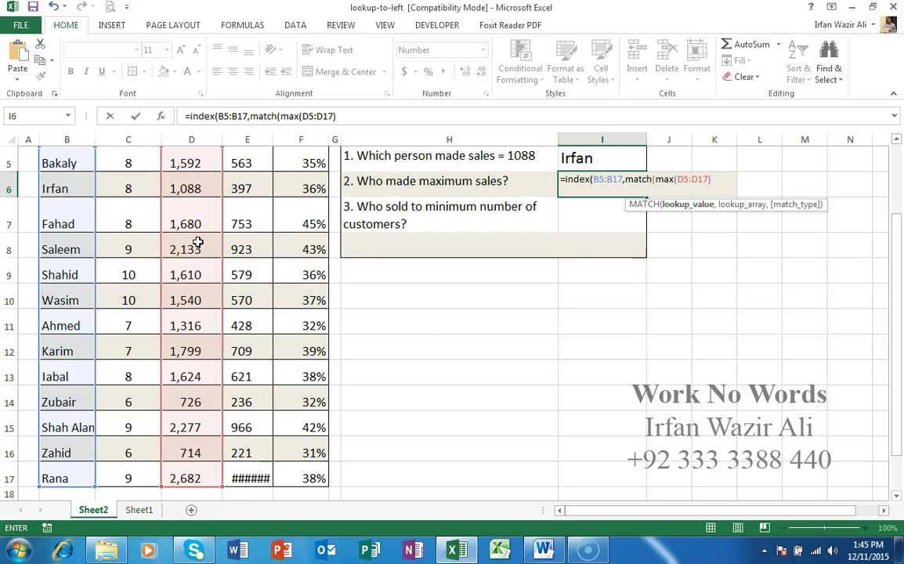
- Set the lookup array of the MATCH in I6 to the net sales range D5:D17, followed by a comma
text(,)
click(199, 244)
key(Up)
key(Up)
key(Up)
key(Up)
key(Down)
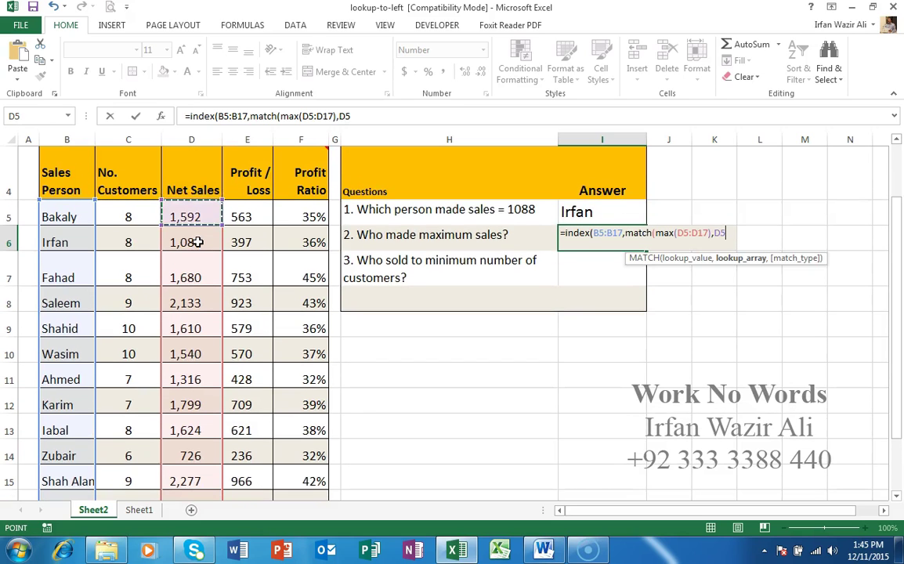
key(ctrl+shift+Down)
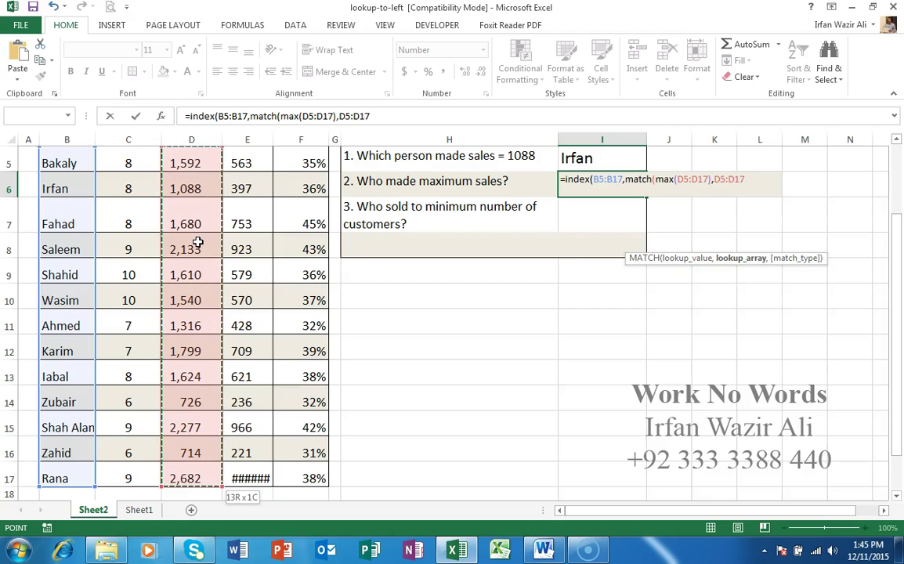
text(,)
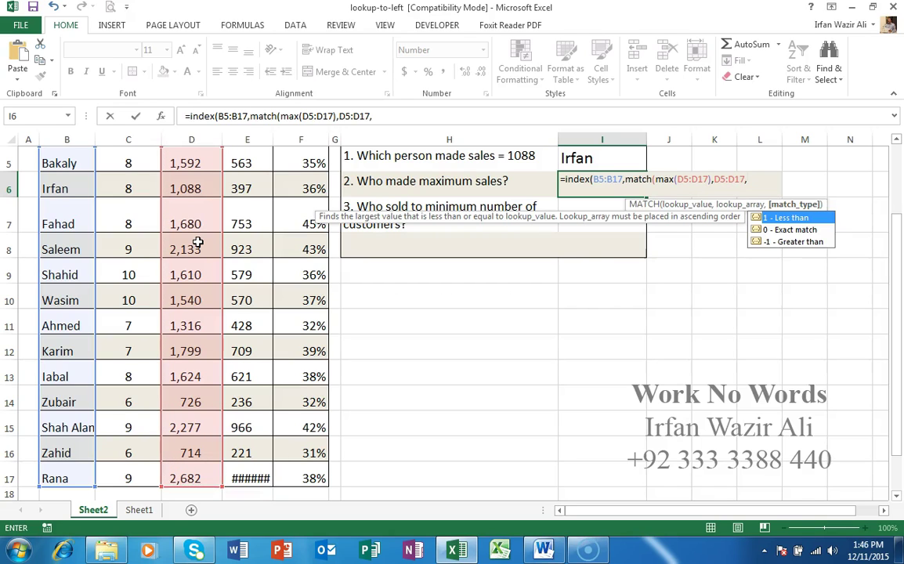
- Complete the formula in I6 with match type 0 for an exact match and increase its font size to 18
text(0)))
key(Return)
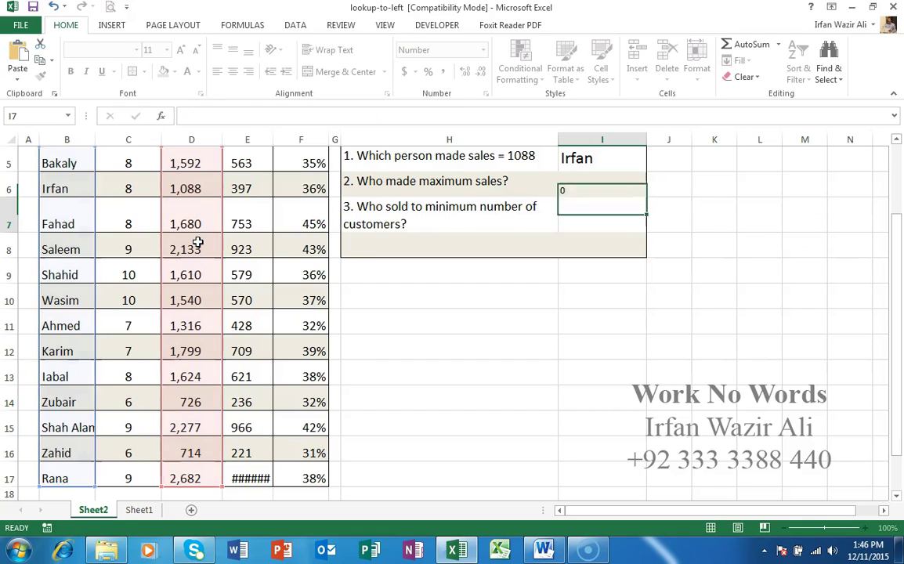
key(Up)
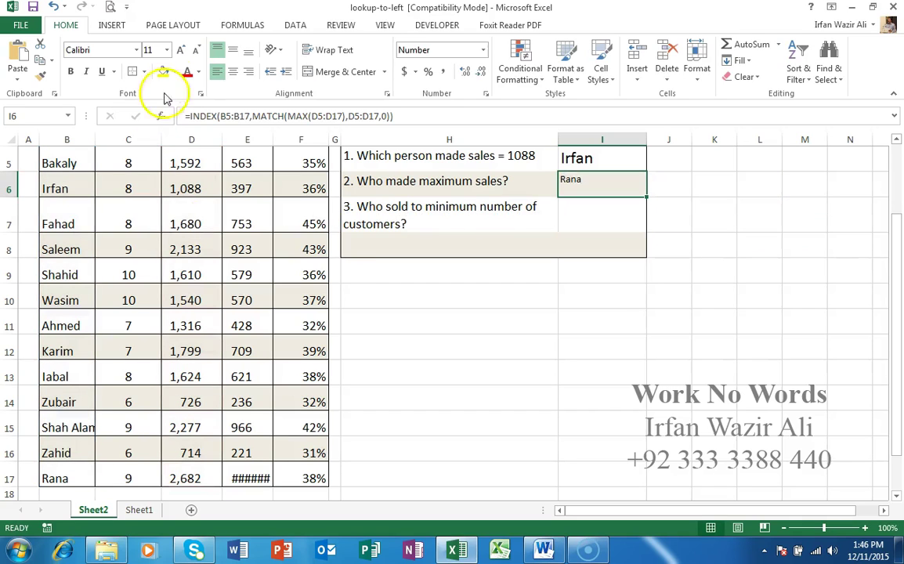
click(181, 52)
click(181, 52)
click(181, 52)
click(181, 51)
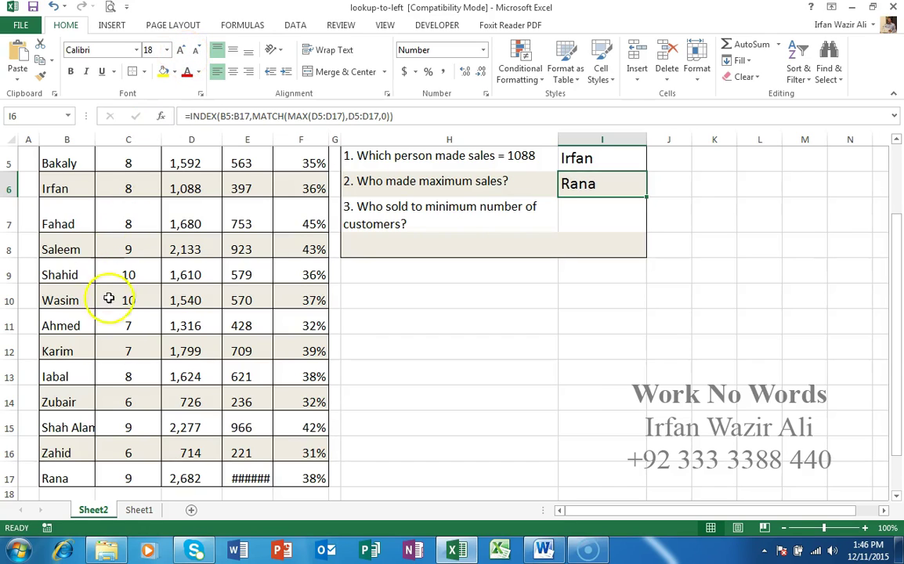
- Check the sales person and net sales in row 17, and autofit the width of column E
click(69, 477)
click(188, 478)
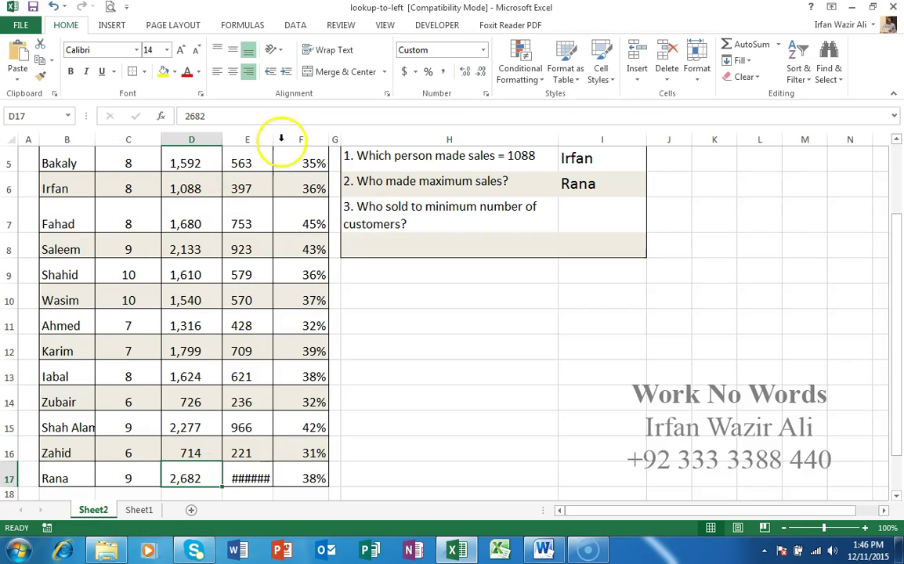
double_click(272, 137)
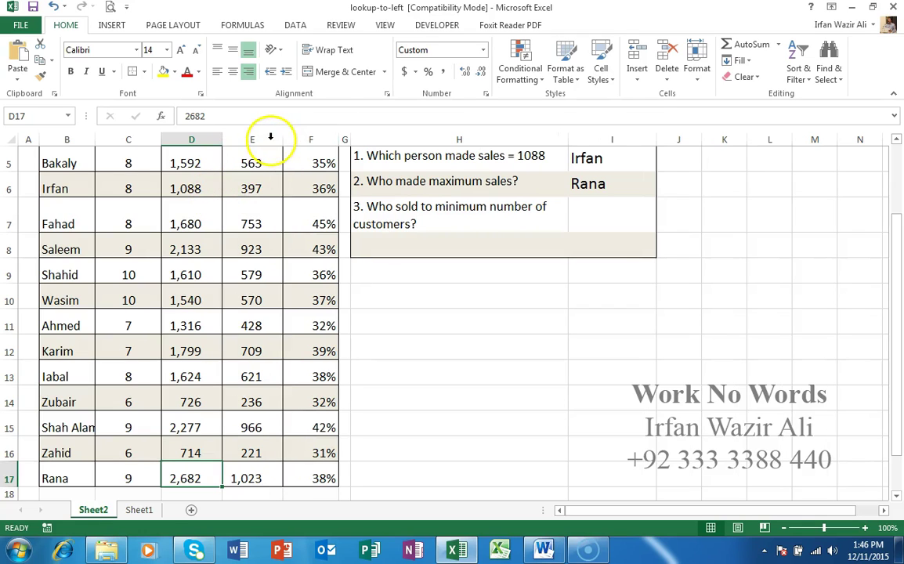
- Change the net sales in cell D14 to 4000 and check the maximum sales answer in I6
click(195, 403)
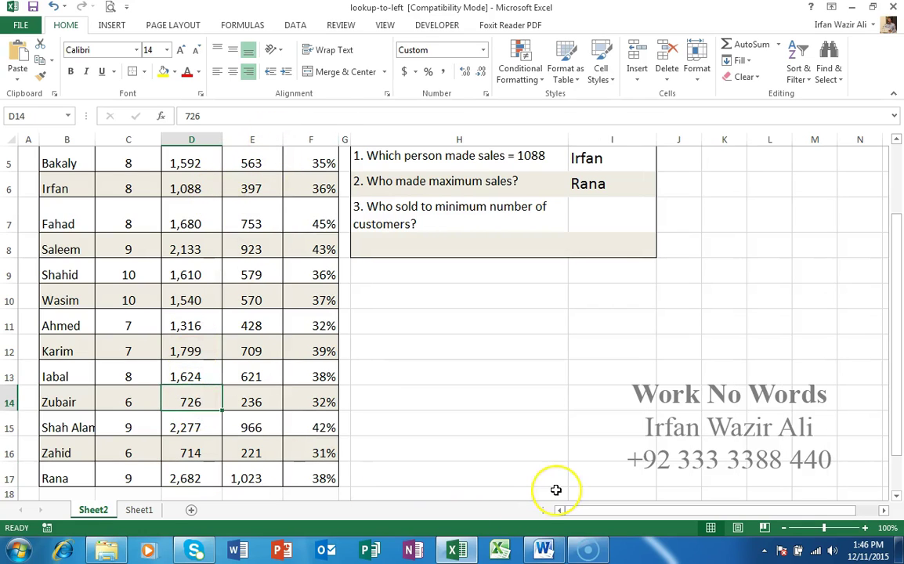
text(4000)
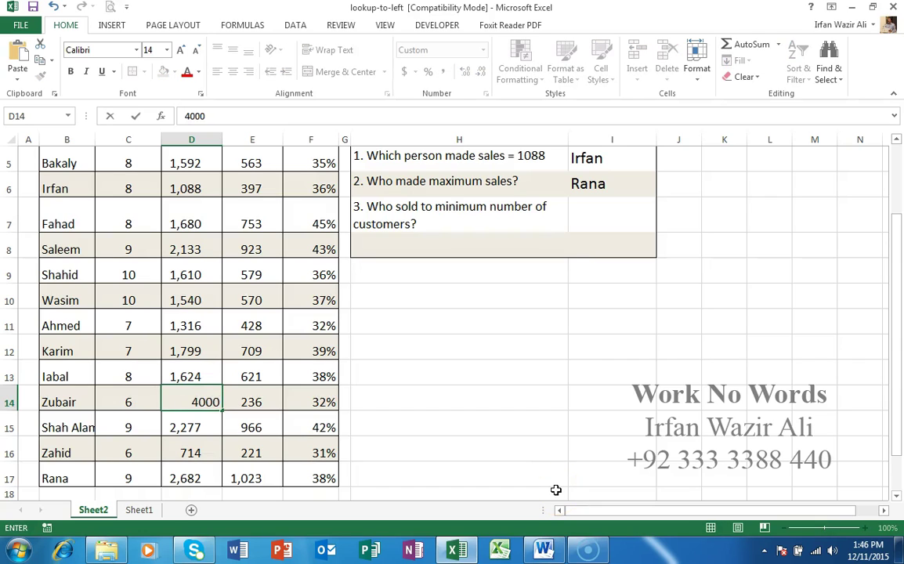
key(Return)
click(618, 185)
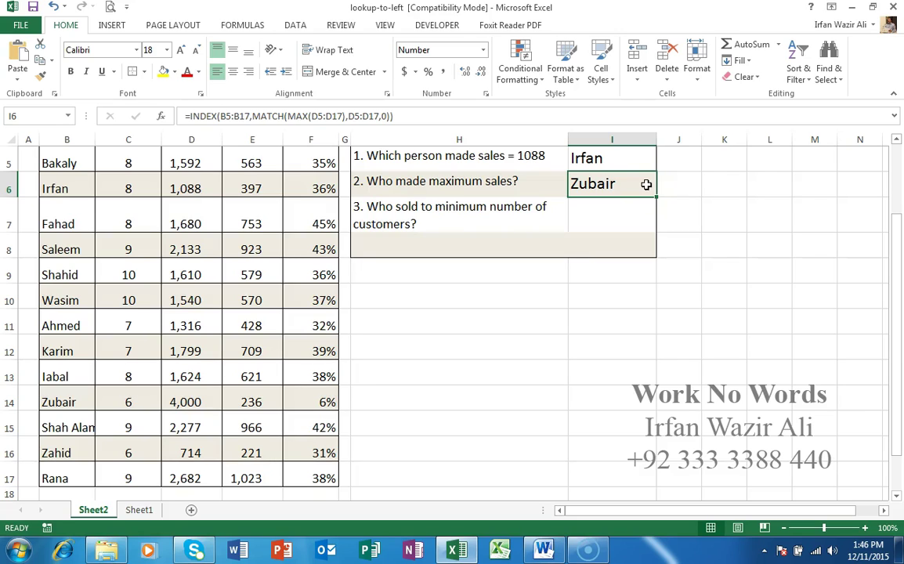
- Begin an INDEX formula in cell I7 with the sales person range B5:B17 as its array
click(630, 211)
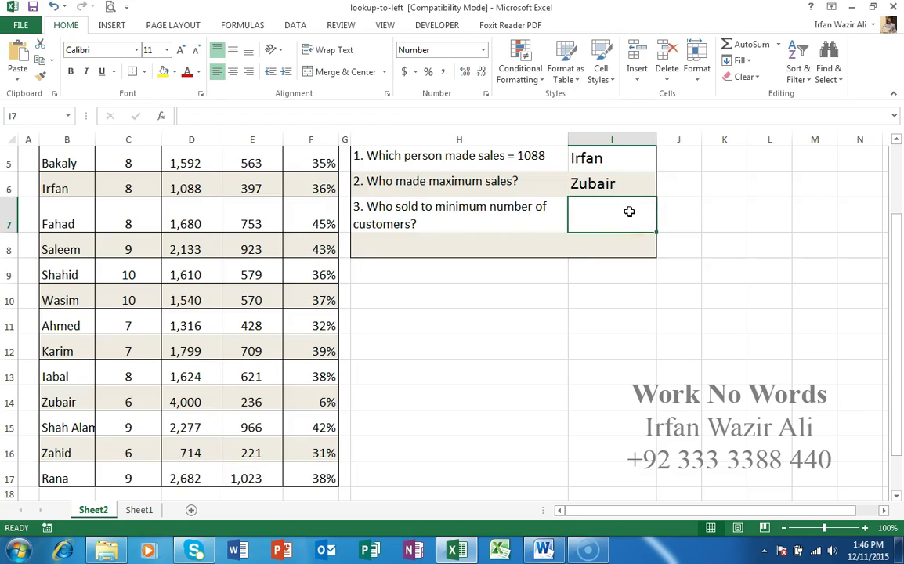
text(=)
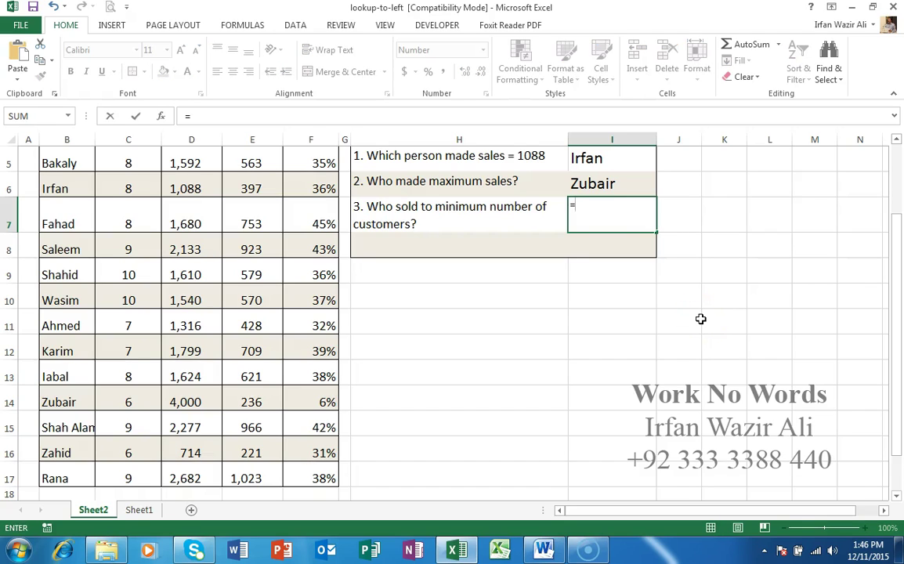
text(index()
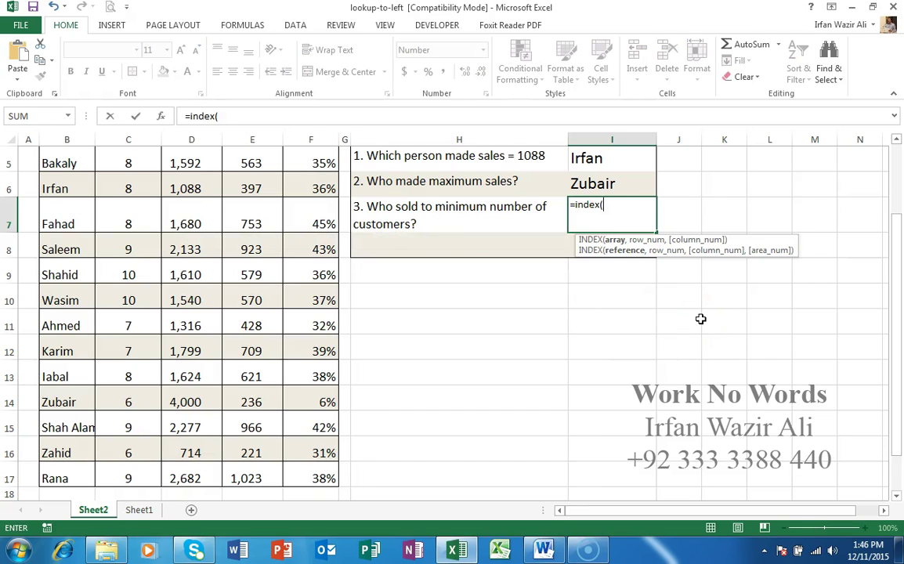
click(68, 205)
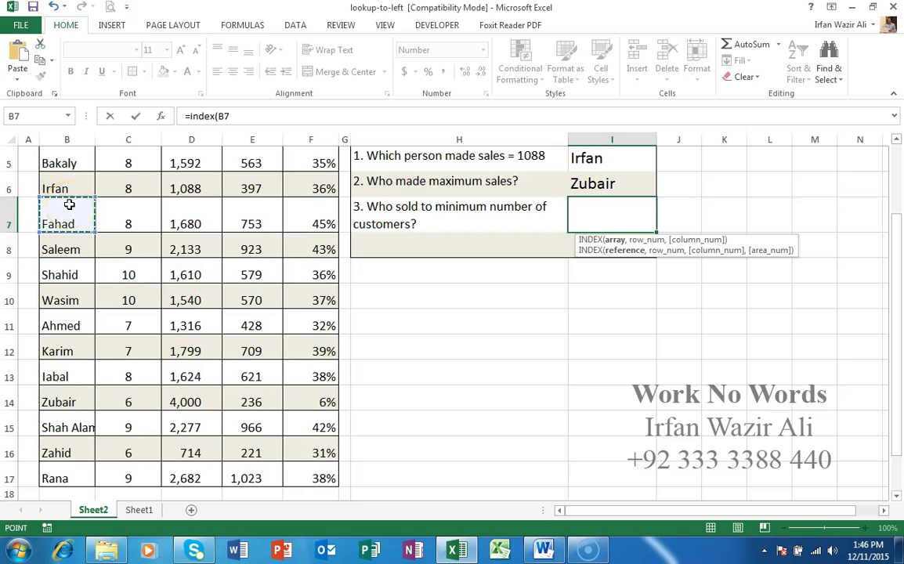
key(ctrl+Up)
key(Down)
key(ctrl+shift+Down)
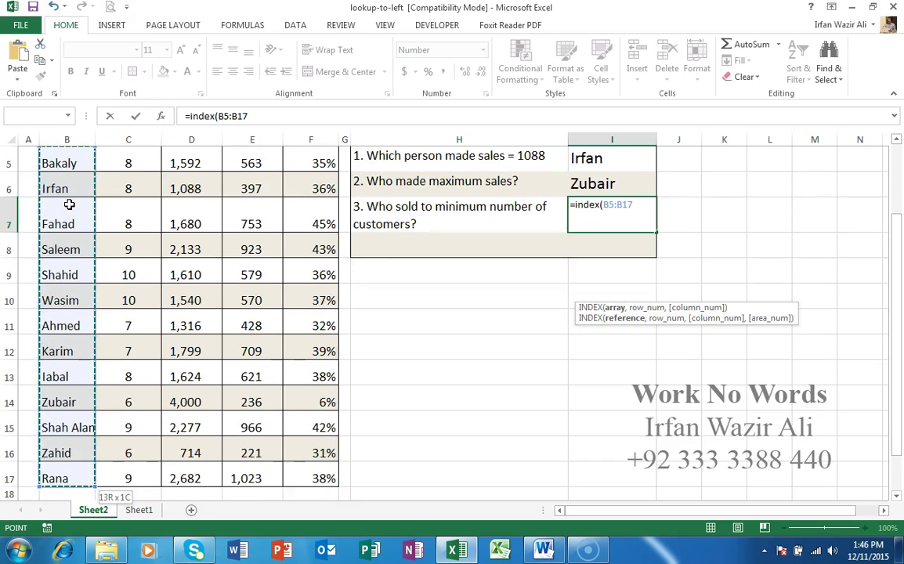
text(,)
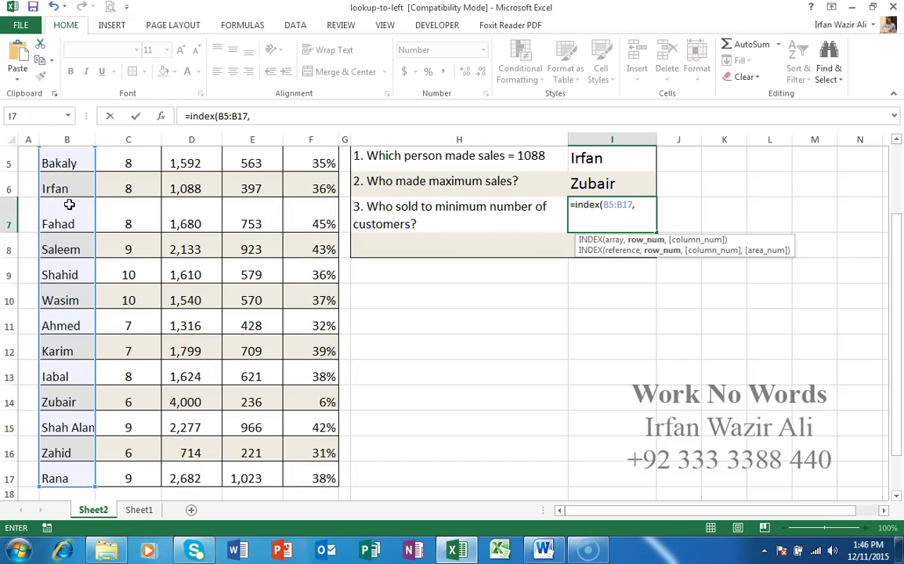
- Add a MATCH as the row number in I7's formula, with MIN(D5:D17) as its lookup value
text(match)
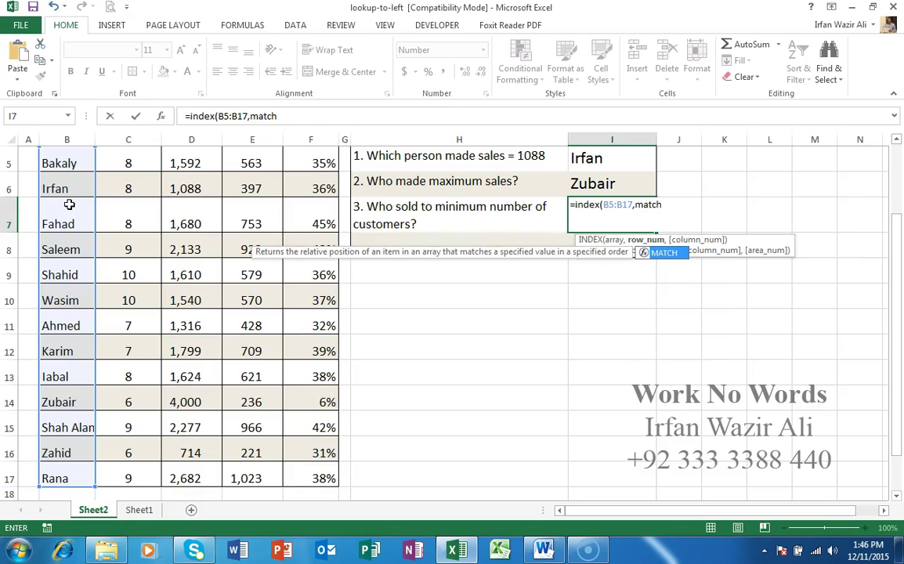
text((min()
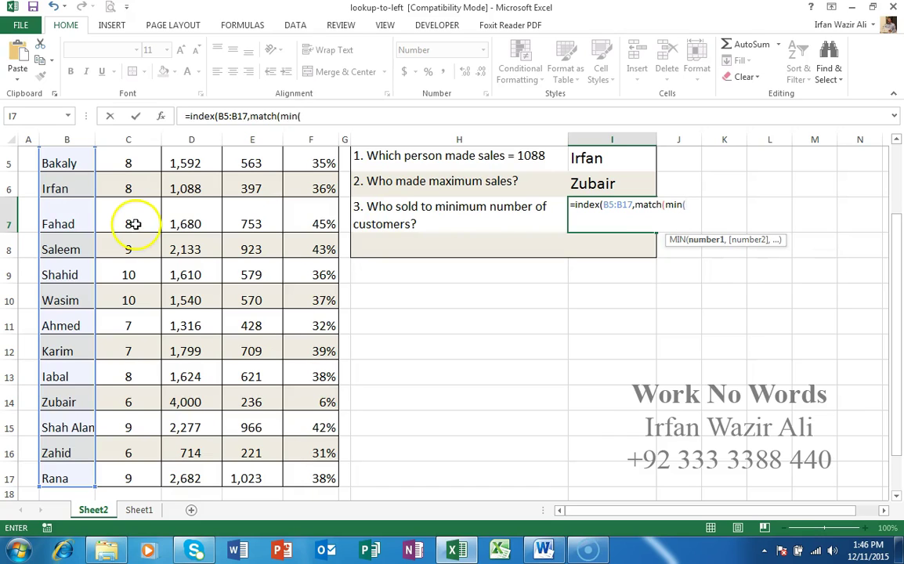
scroll(182, 181, up, 2)
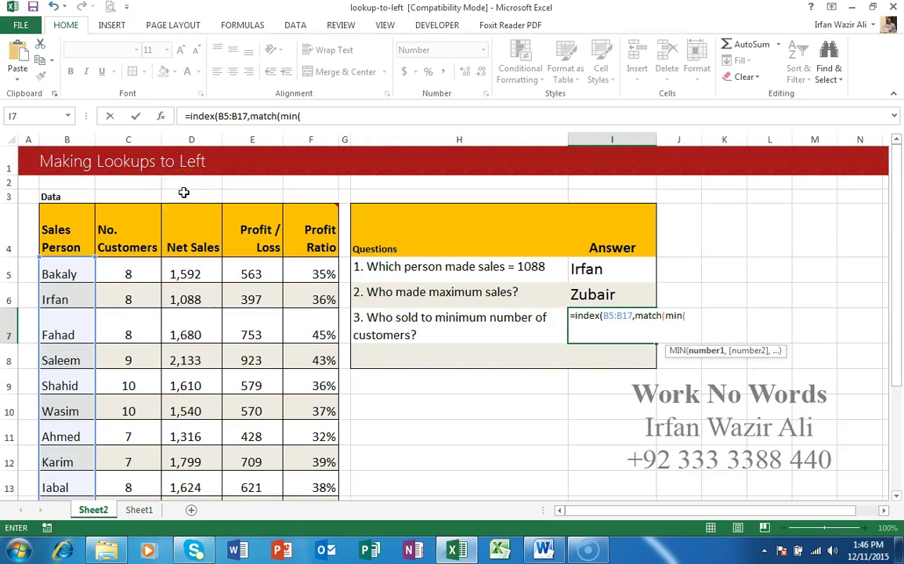
click(197, 266)
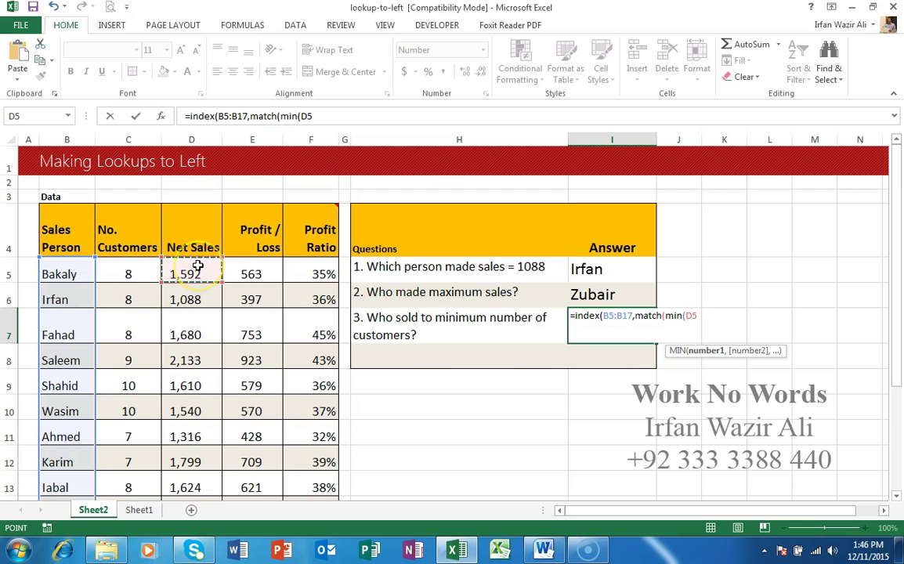
key(ctrl+shift+Down)
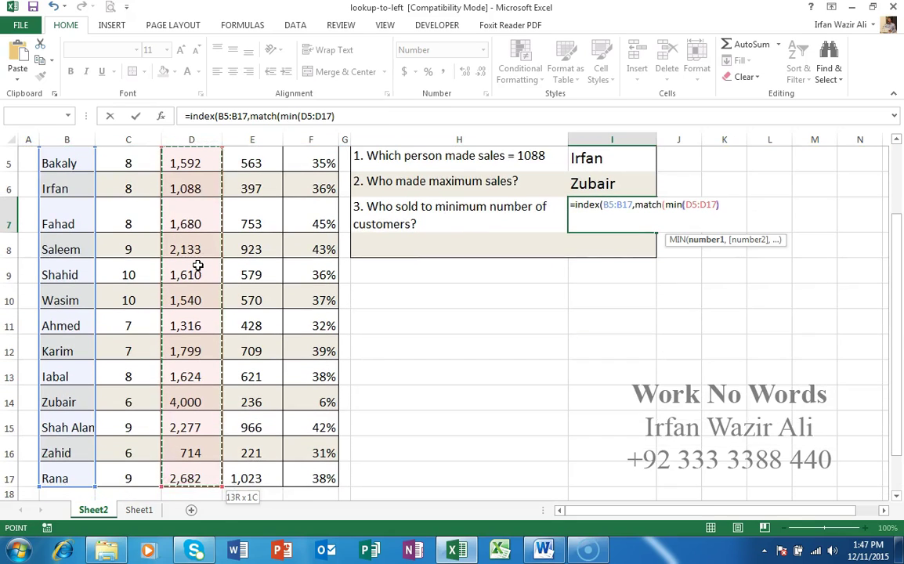
text())
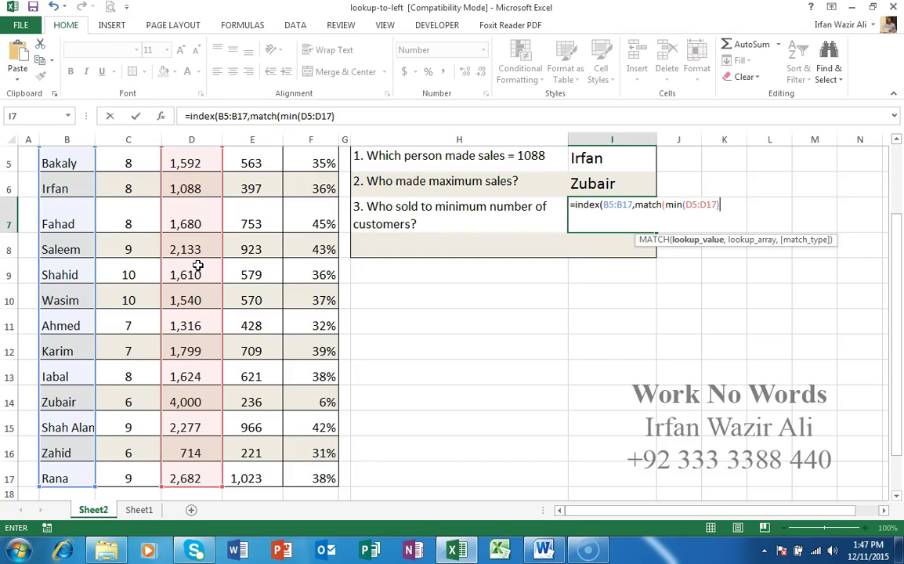
text(,)
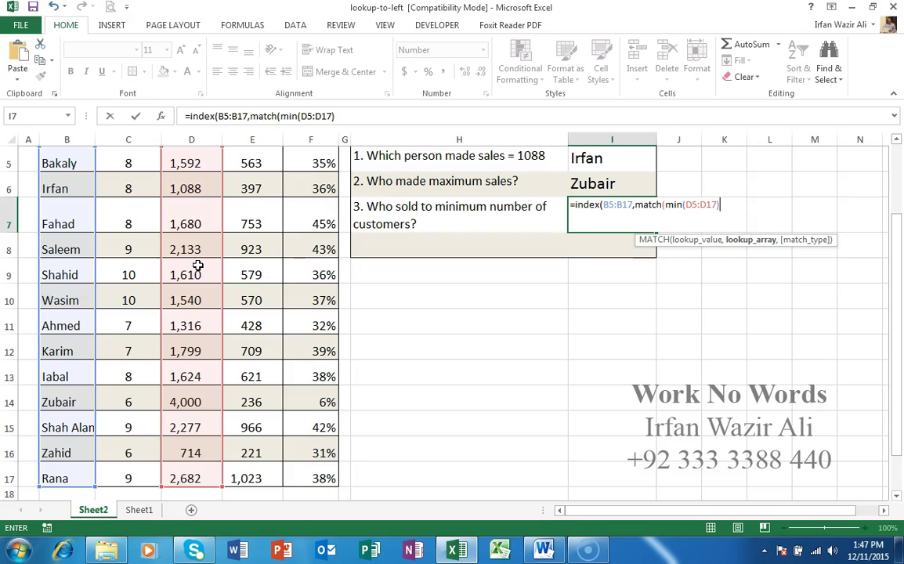
- Complete the MATCH in I7 with lookup array D5:D17 and match type 0, and enter the formula
scroll(198, 267, up, 2)
click(198, 267)
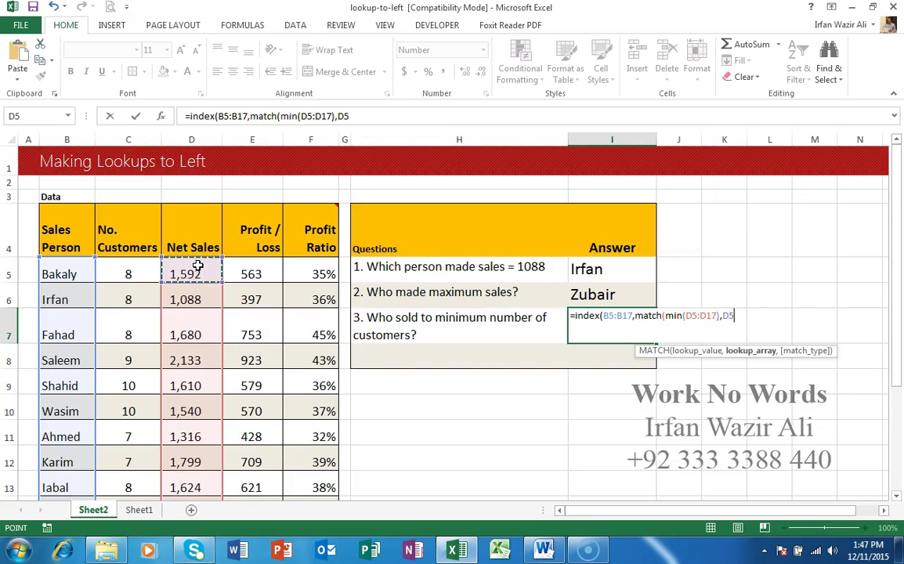
key(ctrl+shift+Down)
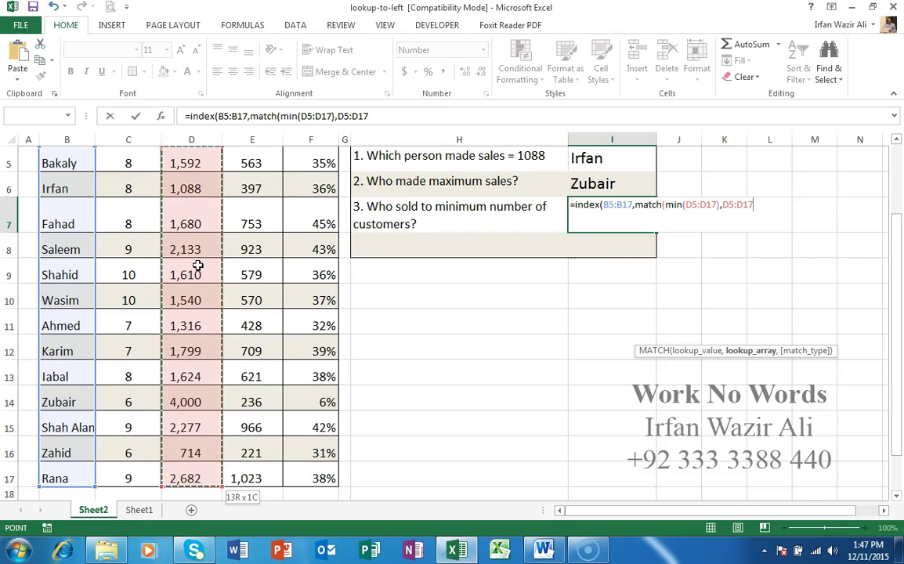
text(,0)
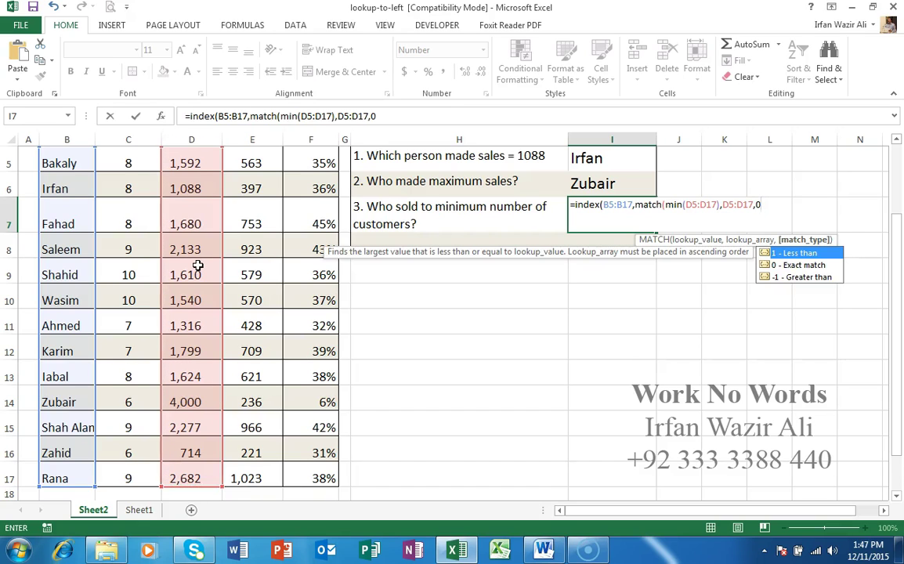
key(BackSpace)
text(1)
key(BackSpace)
text(0)))
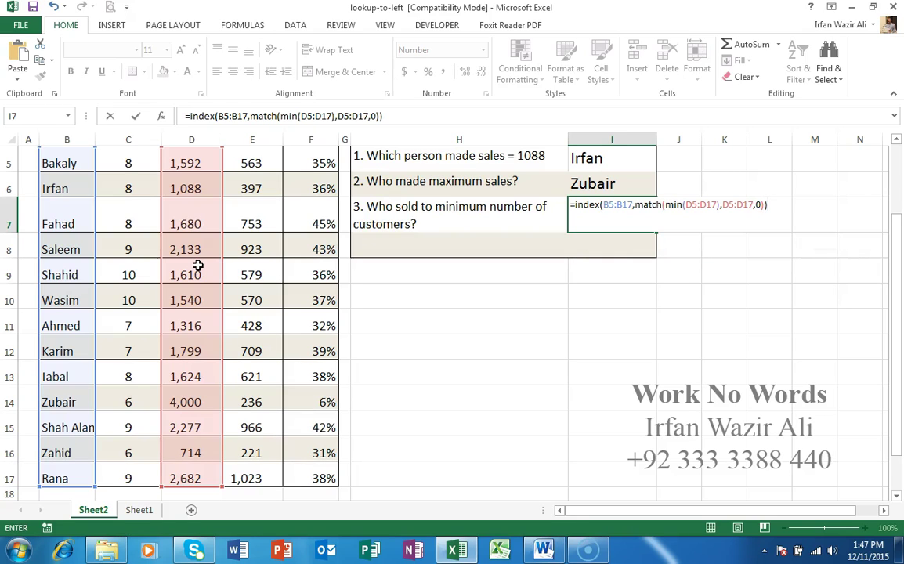
key(Return)
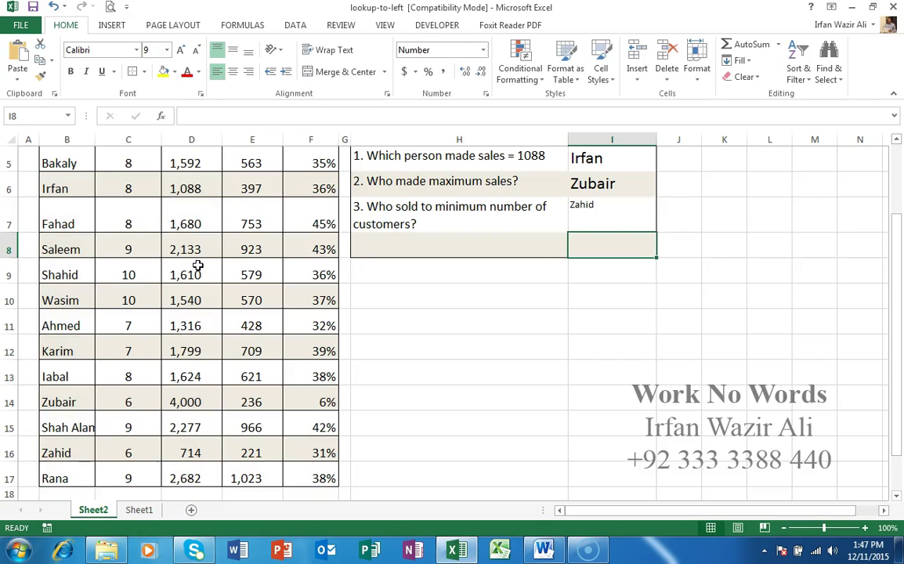
- Increase the font size of the answer in cell I7 to 18
click(586, 219)
click(180, 49)
click(181, 49)
click(180, 50)
click(180, 50)
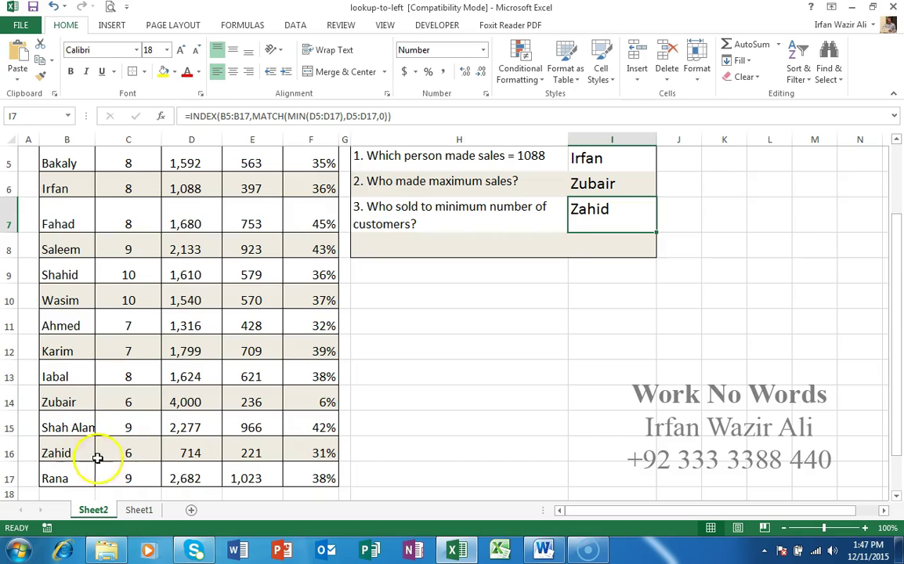
- Change the net sales in cell D17 to 100 and check the answer to the third question
click(210, 453)
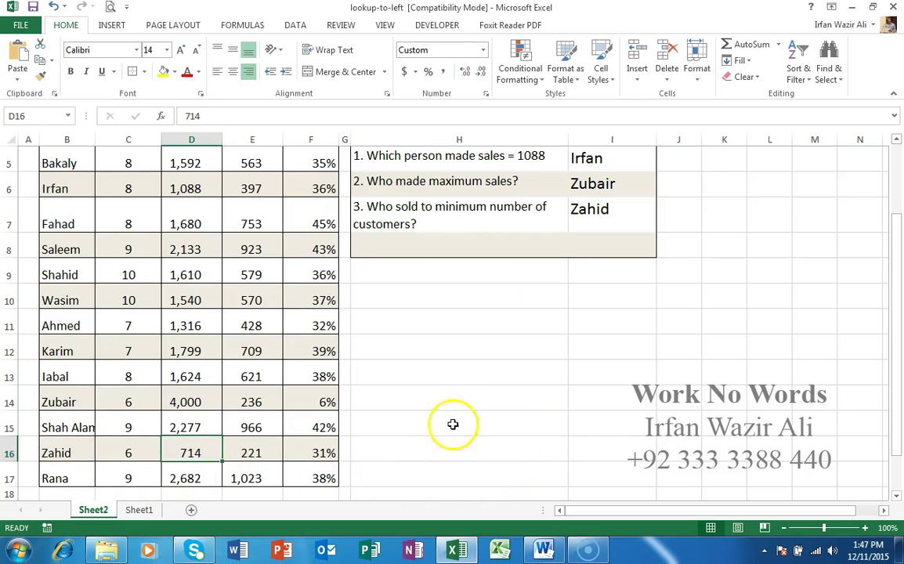
click(207, 468)
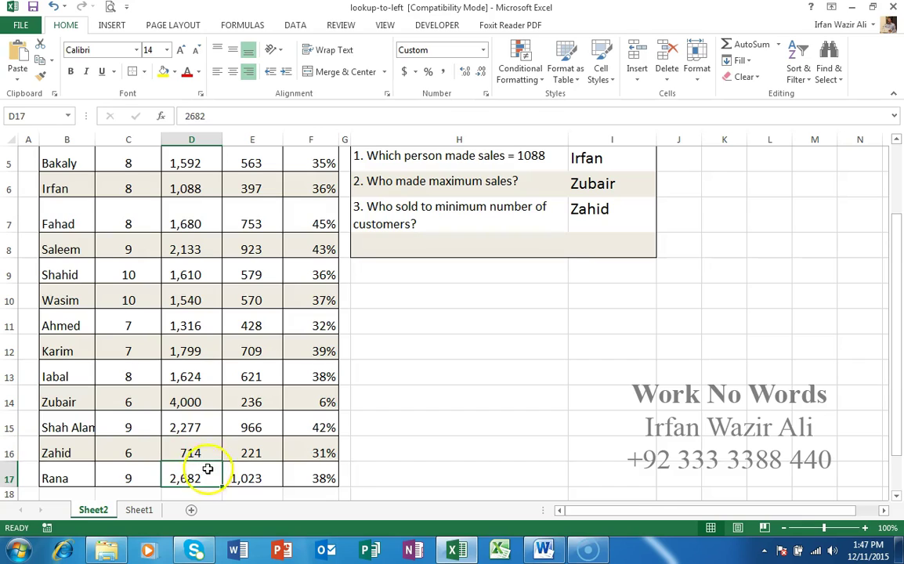
text(100)
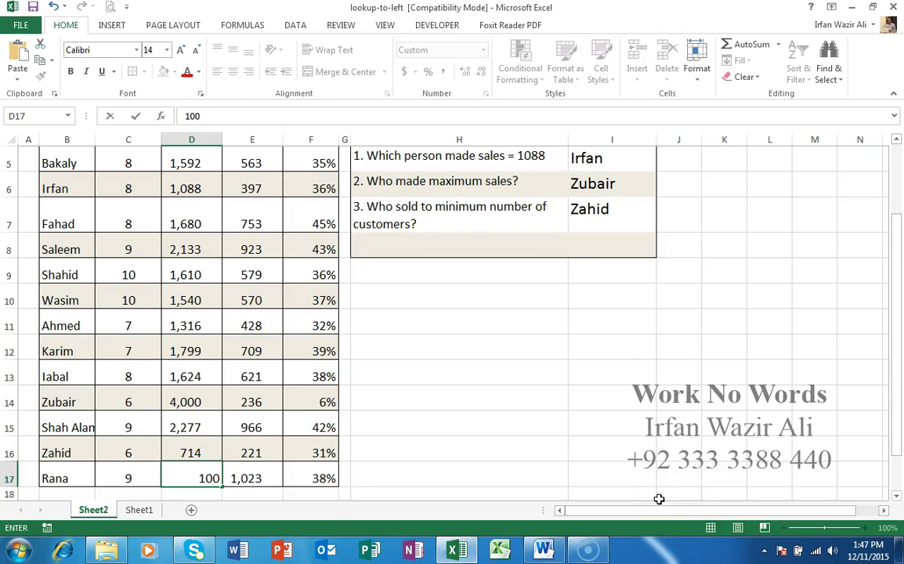
key(Return)
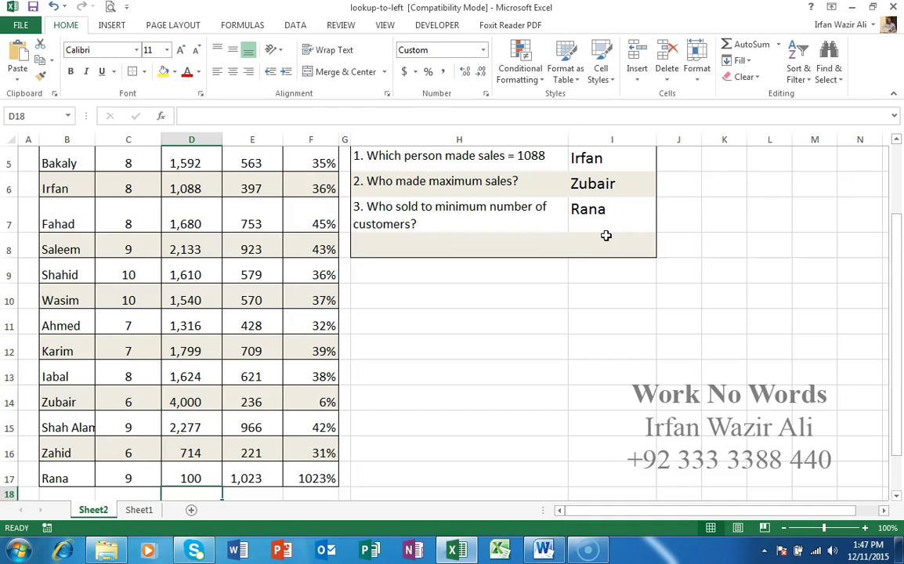
scroll(605, 235, up, 2)
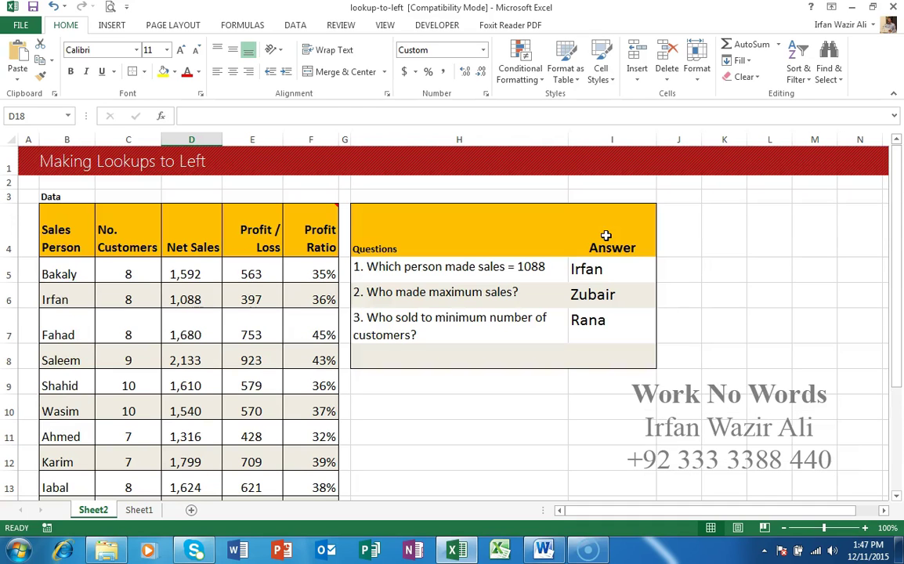